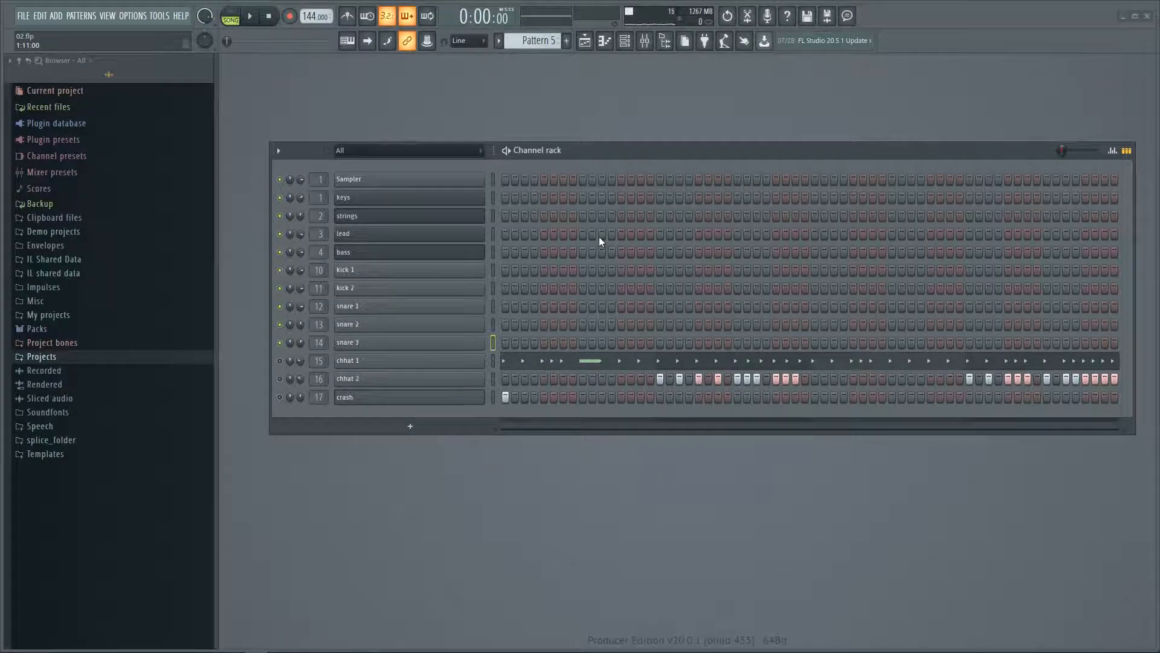
Listen to the arrangement without its kicks and snares, and look over the mixer tracks
left_click(249, 20)
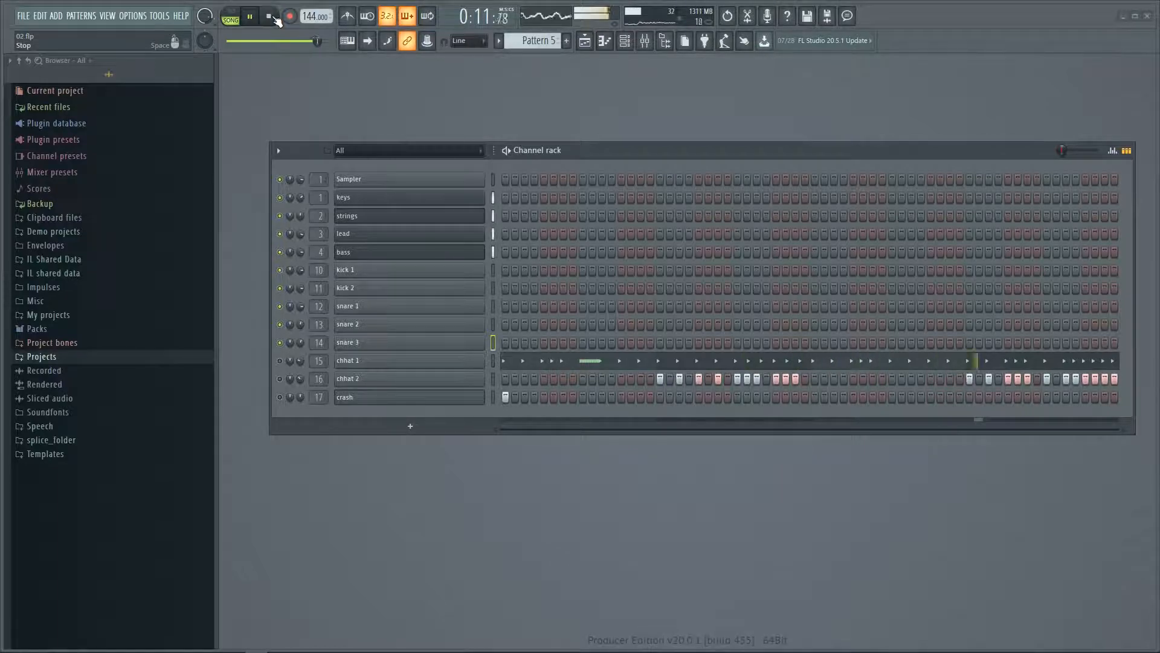
left_click(274, 17)
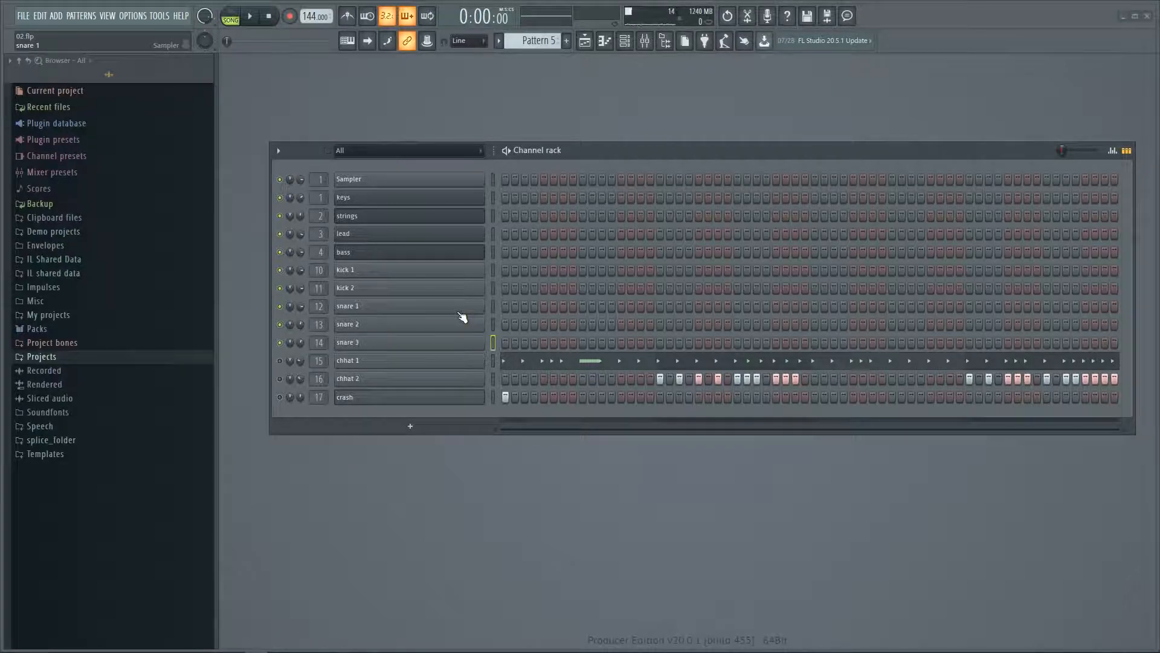
left_click(646, 41)
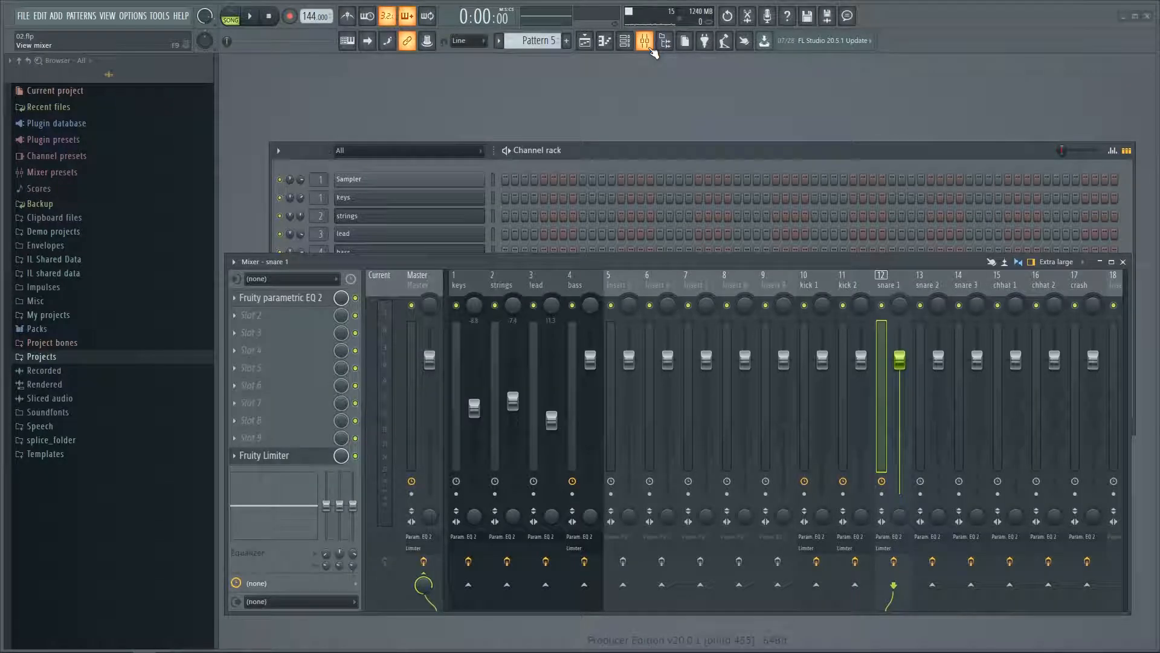
left_click(645, 41)
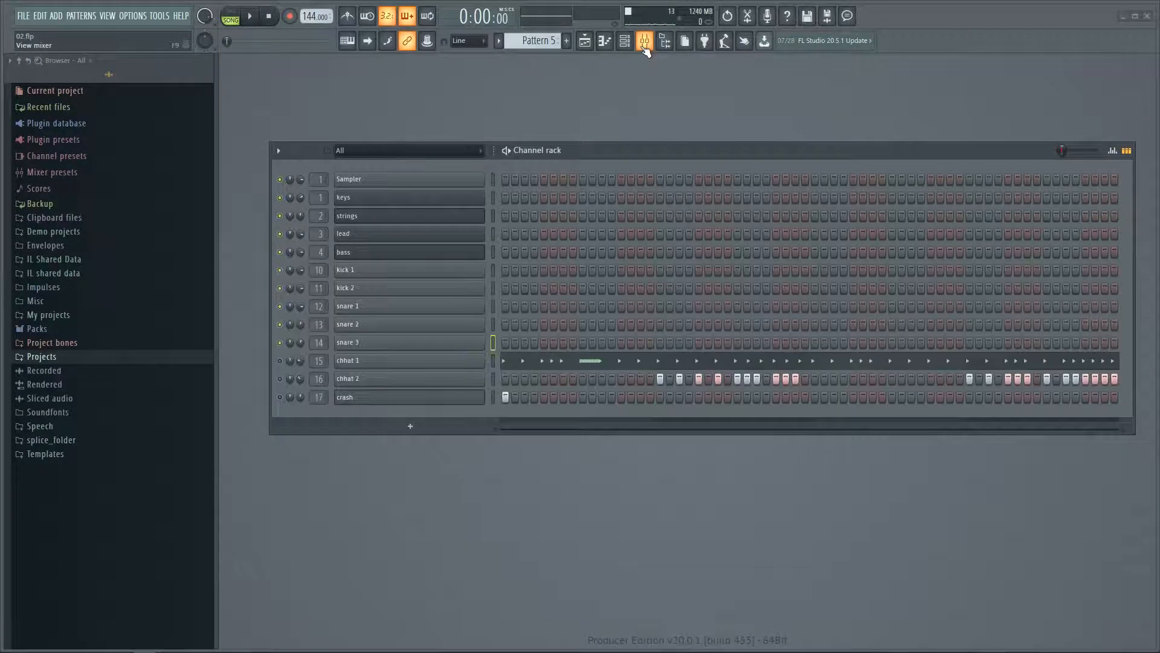
Place a kick 1 hit on step 1, trying another on step 5 and removing it
left_click(506, 269)
left_click(543, 270)
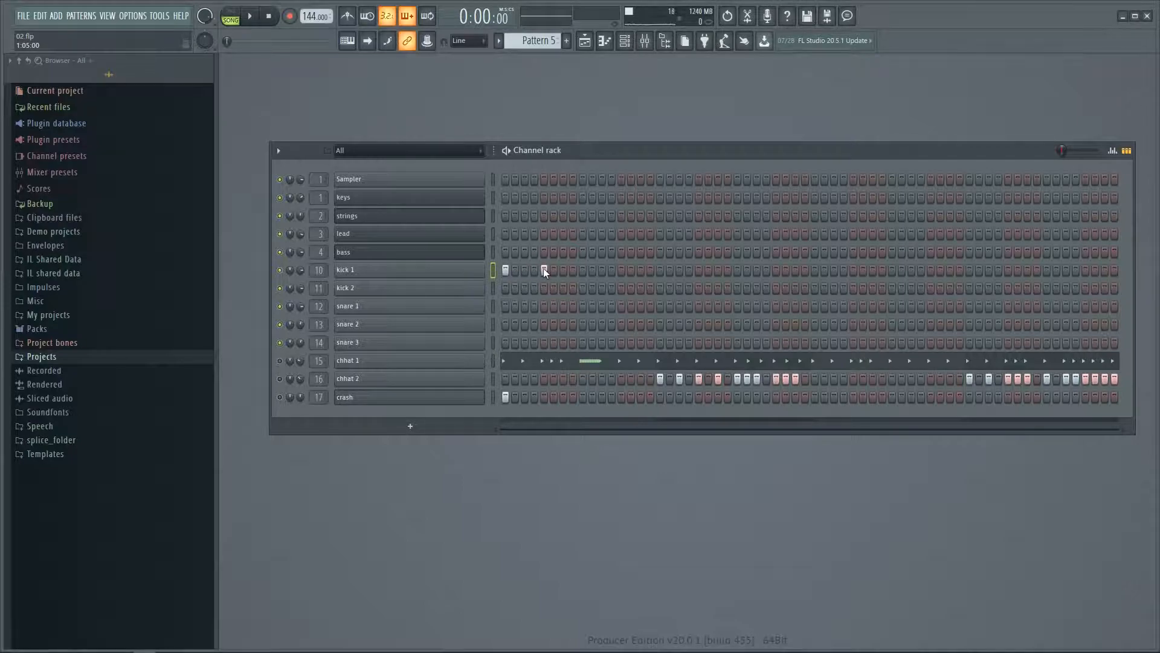
right_click(621, 270)
right_click(583, 270)
Try snare 1 on steps 5 and 13 with extra kick 1 hits on steps 9 and 17, and play the song
left_click(544, 307)
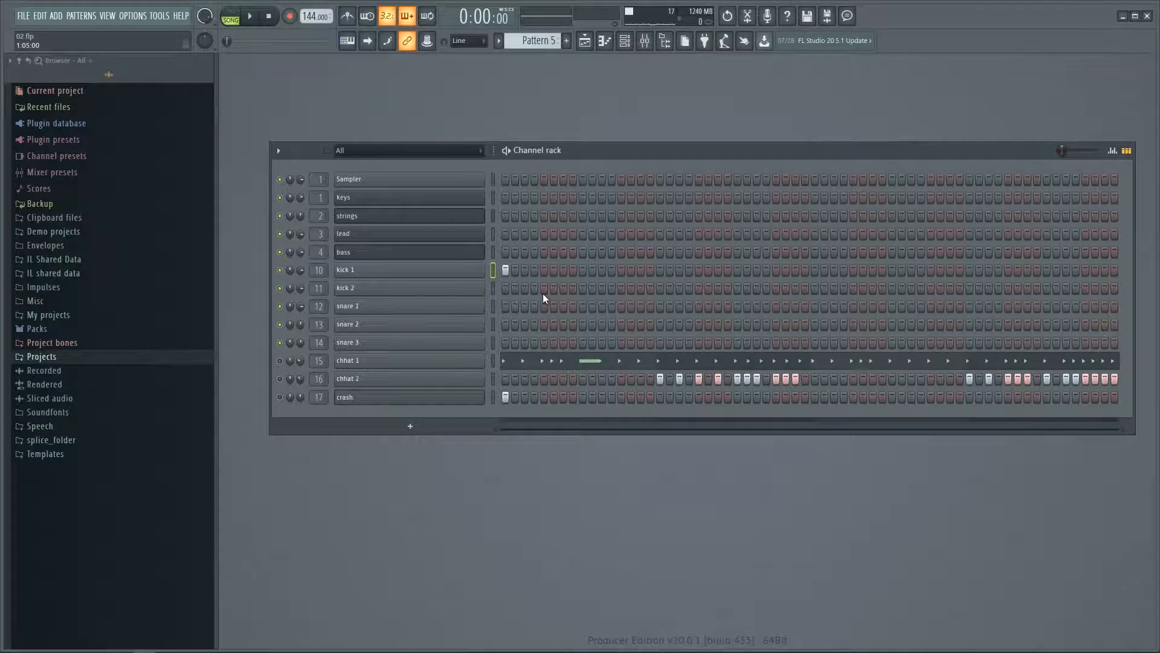
left_click(250, 17)
left_click(272, 17)
left_click(582, 271)
left_click(621, 307)
left_click(660, 270)
left_click(249, 19)
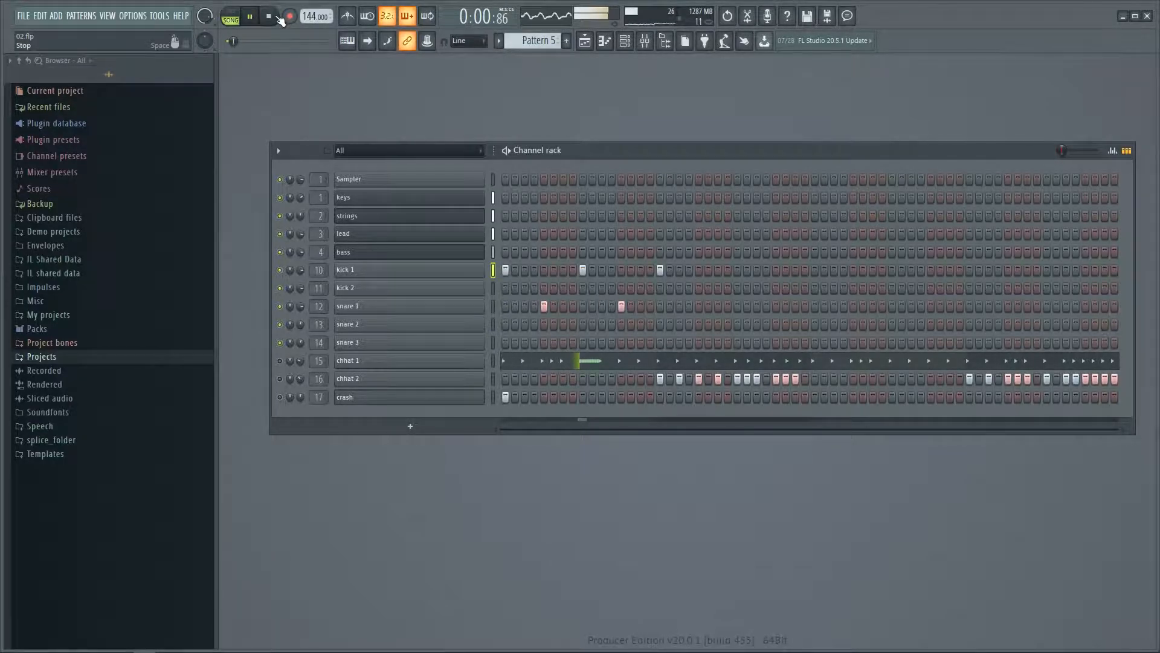
left_click(276, 16)
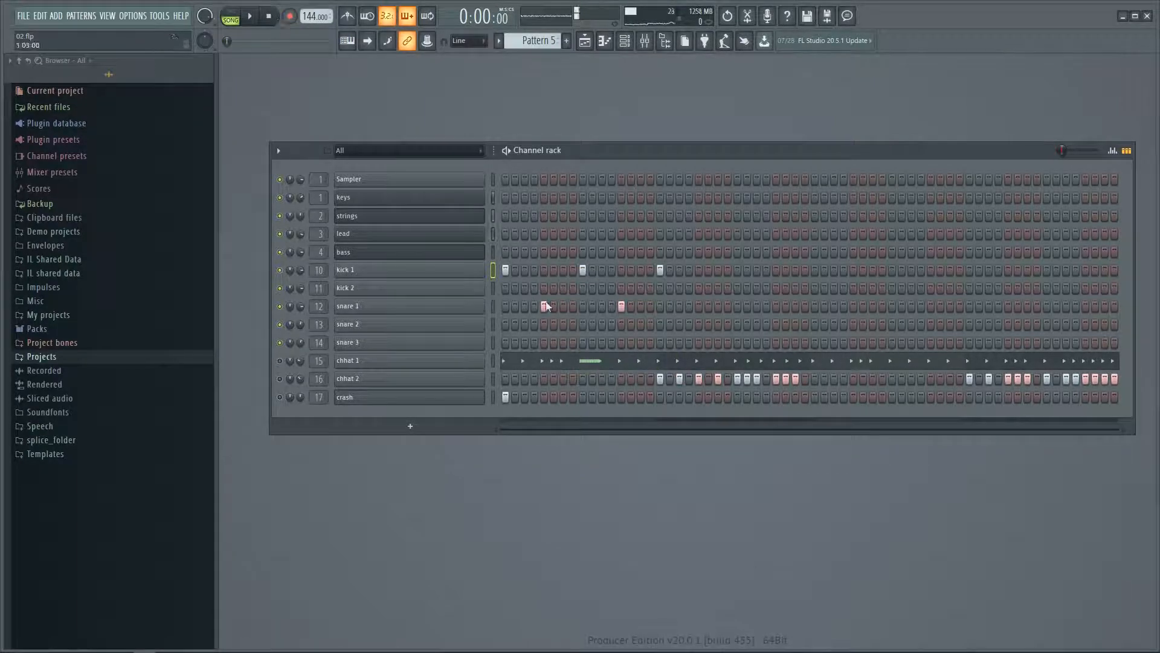
Remove the trial snare 1 hits from steps 5 and 13 and kick 1 hits from steps 9 and 17
left_click(582, 270)
left_click(544, 306)
left_click(622, 306)
left_click(659, 270)
right_click(300, 328)
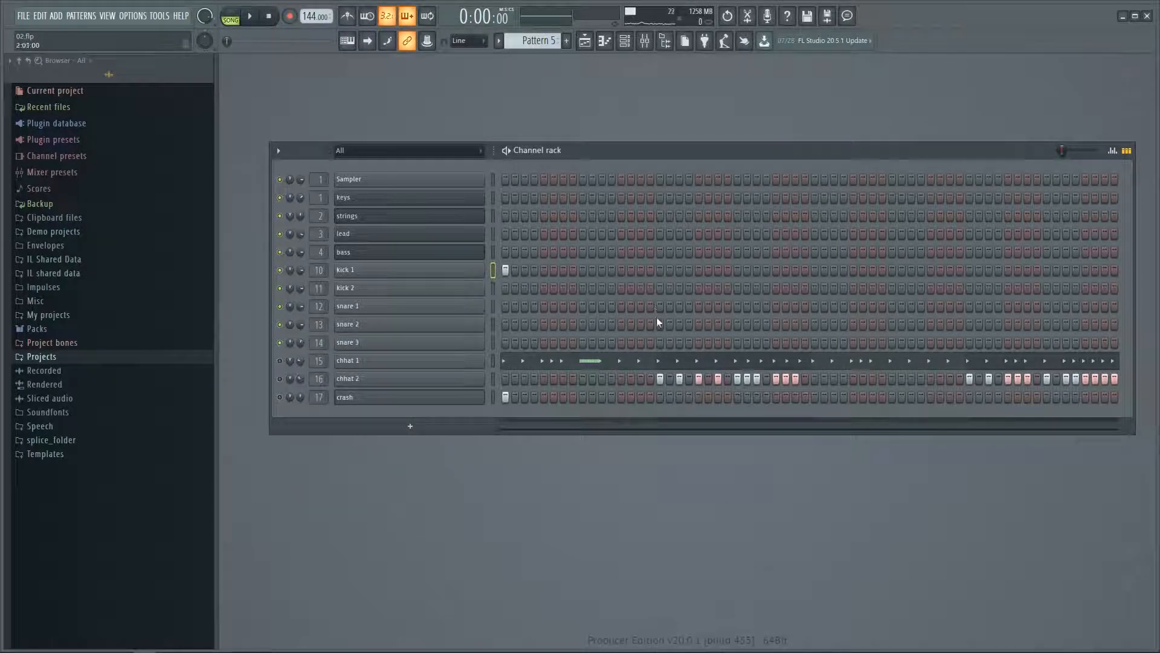
Place snare 1 on steps 9, 25, 41 and 57, and kick 1 on steps 17, 33 and 49
left_click(582, 306)
left_click(661, 270)
left_click(737, 306)
left_click(815, 270)
left_click(892, 306)
left_click(968, 270)
left_click(1047, 306)
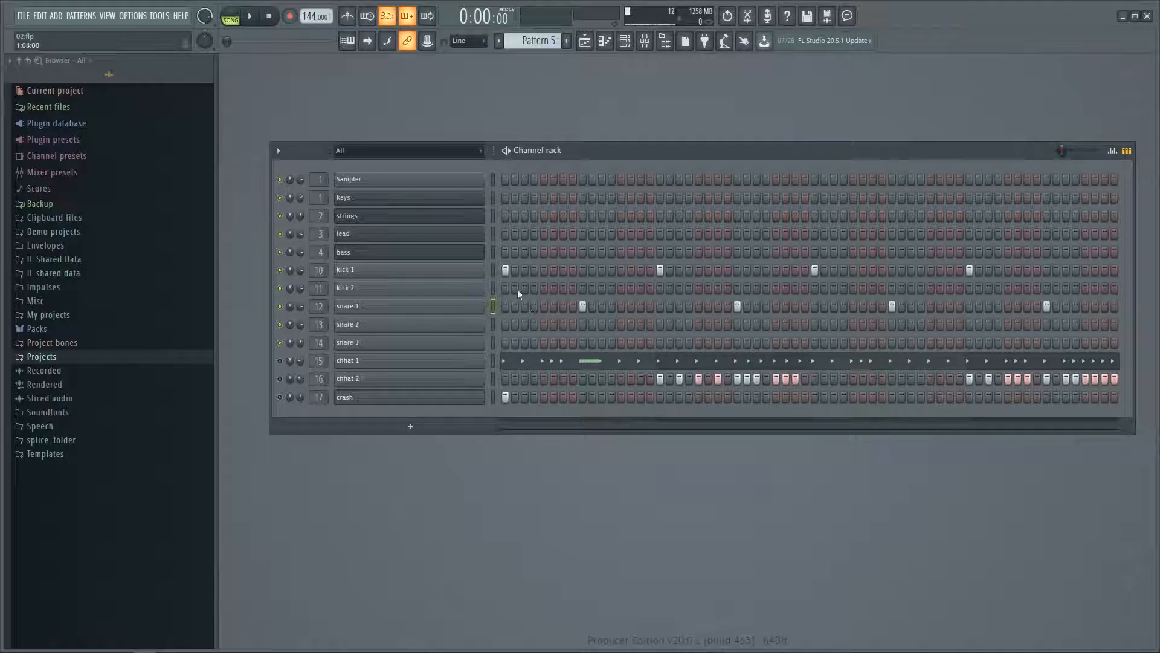
left_click(506, 271)
left_click(582, 307)
left_click(524, 270)
left_click(524, 271)
Place kick 2 hits on steps 7 and 13, and play the beat to check them
left_click(562, 288)
key("space")
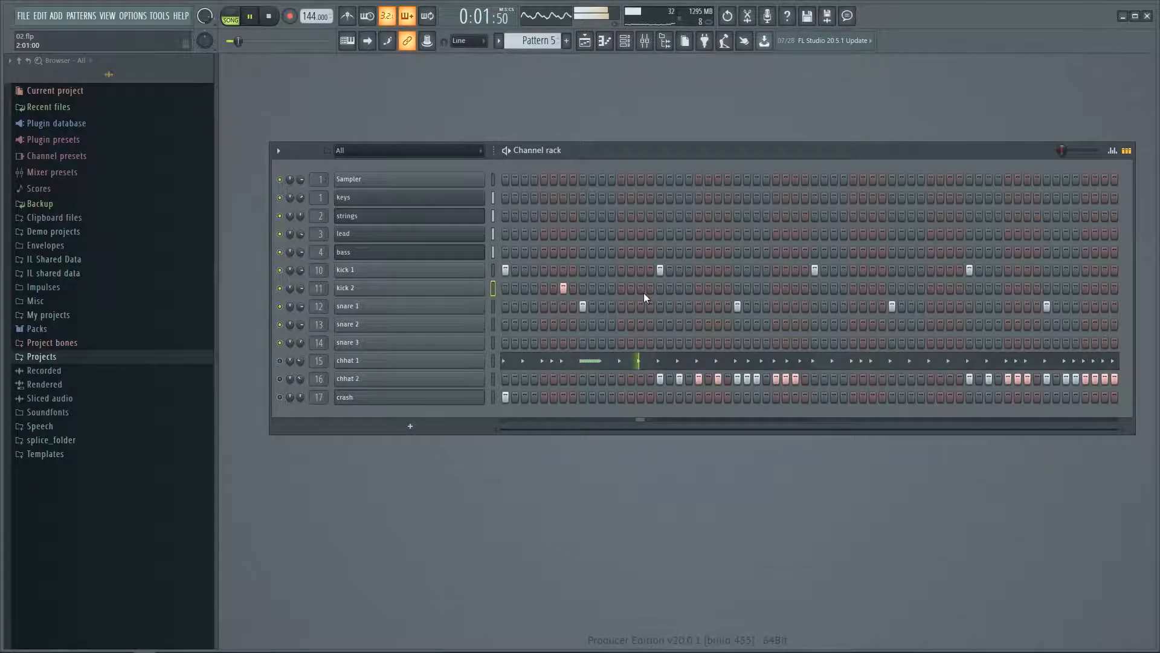
left_click(621, 288)
key("space")
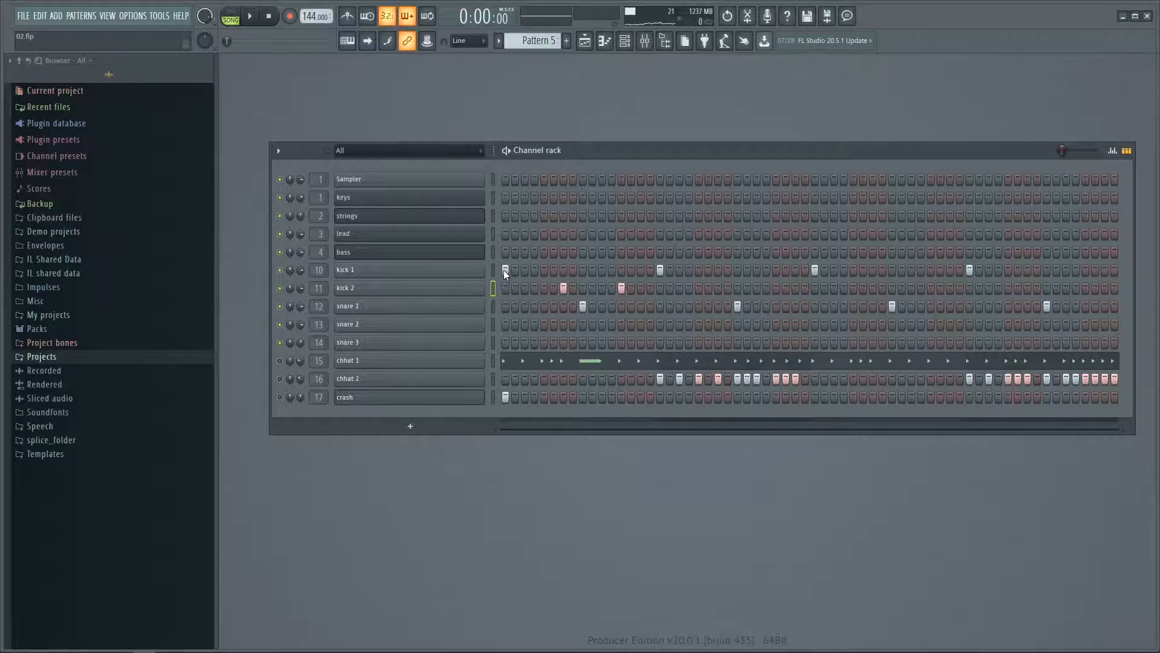
key("space")
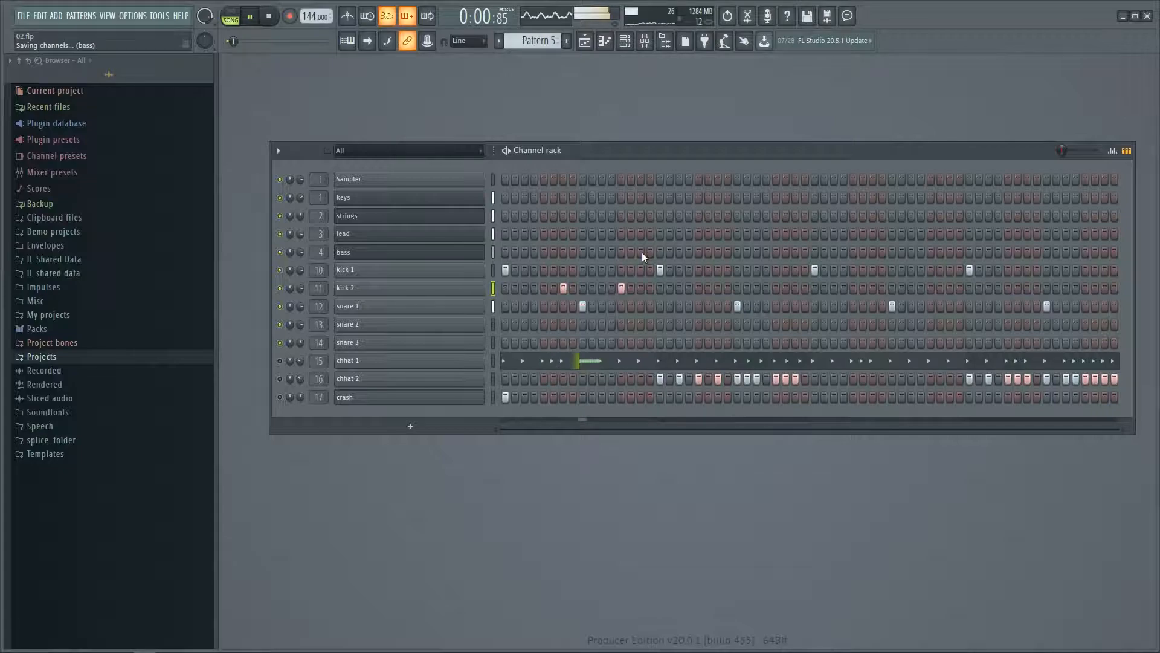
key("space")
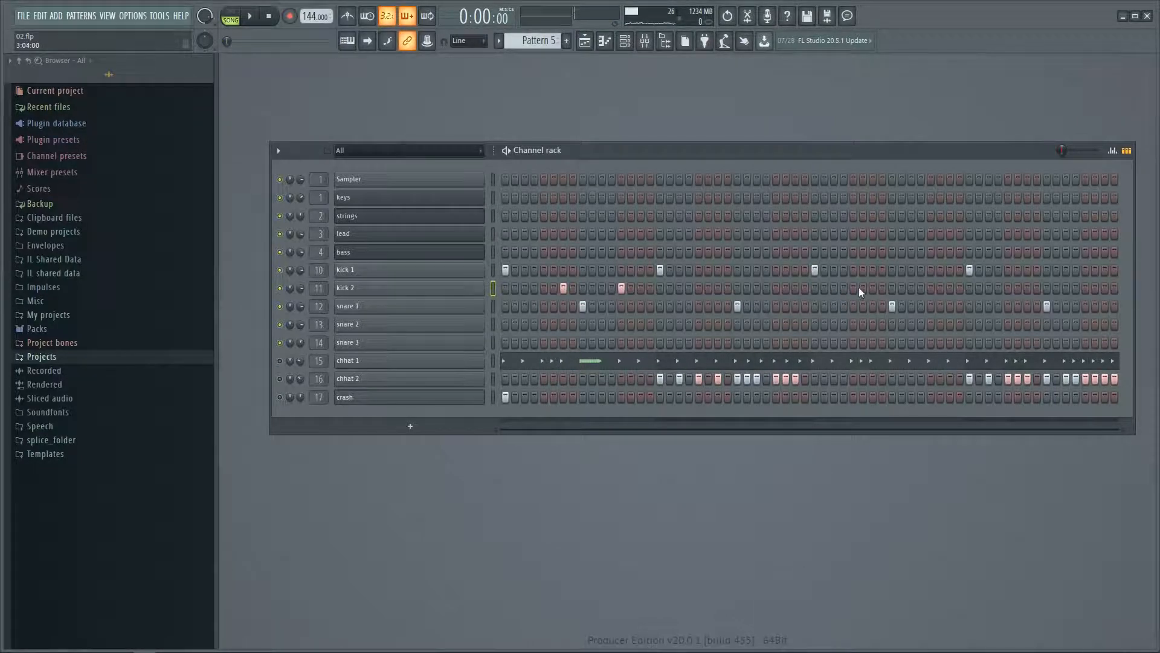
Add kick 2 hits on steps 39, 45, 61, 63 and 64, and play the full loop
left_click(874, 288)
left_click(930, 288)
key("space")
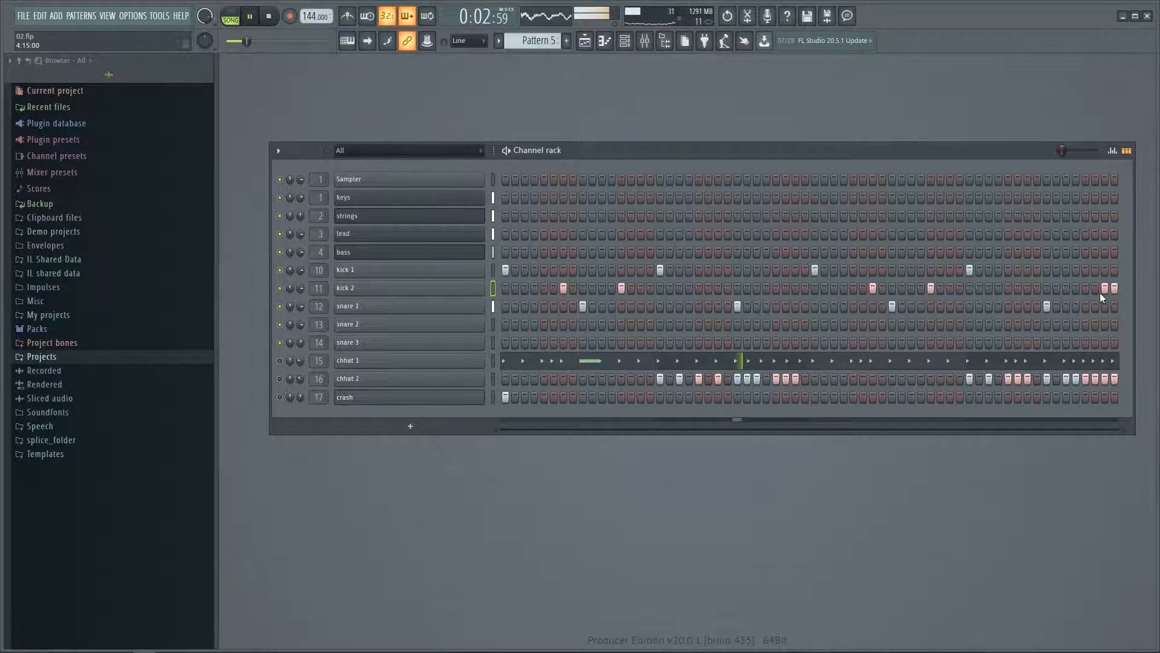
left_click(1086, 289)
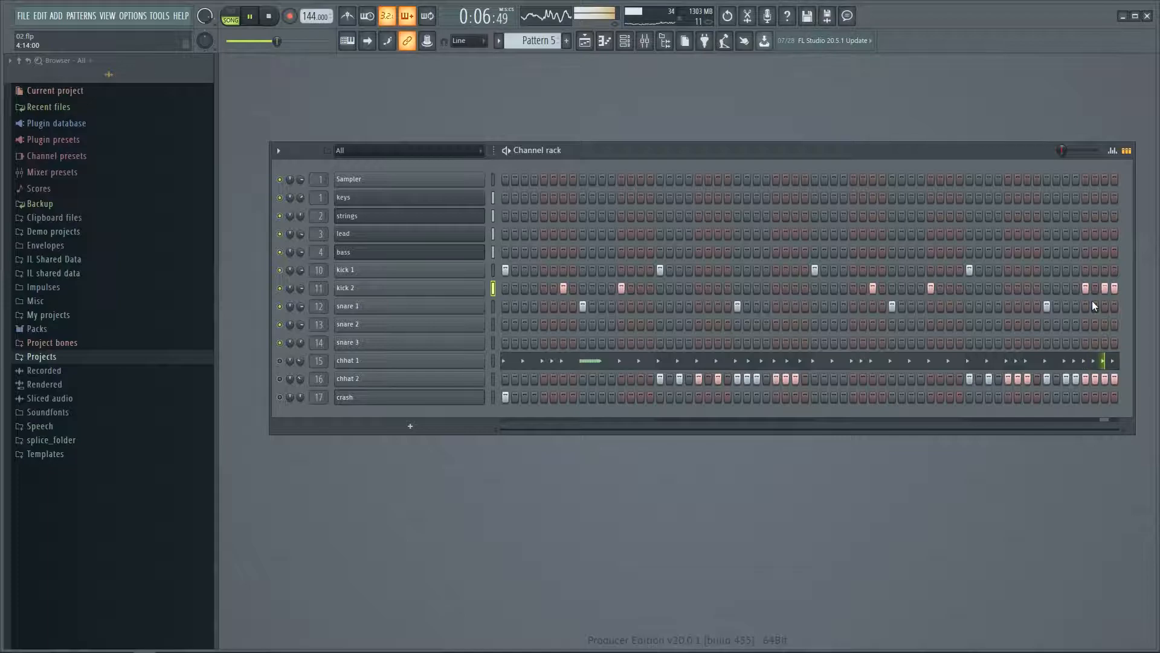
key("space")
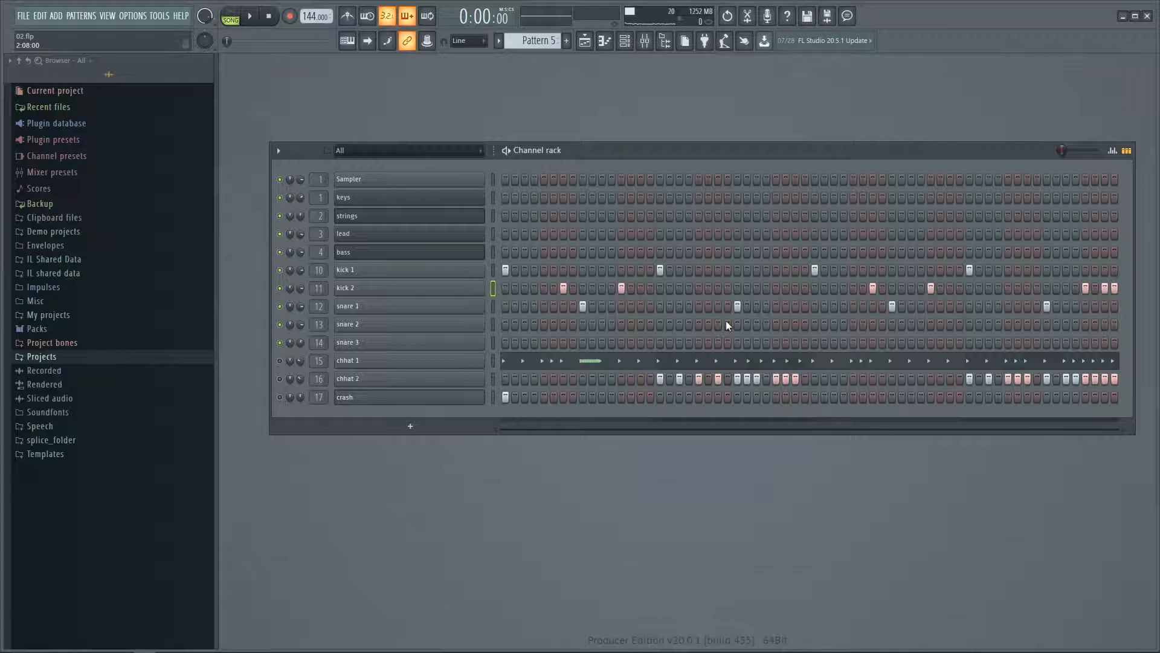
Place snare 2 hits on steps 3 and 5, and play the beat to check them
left_click(524, 324)
left_click(544, 324)
key("space")
key("space")
key("space")
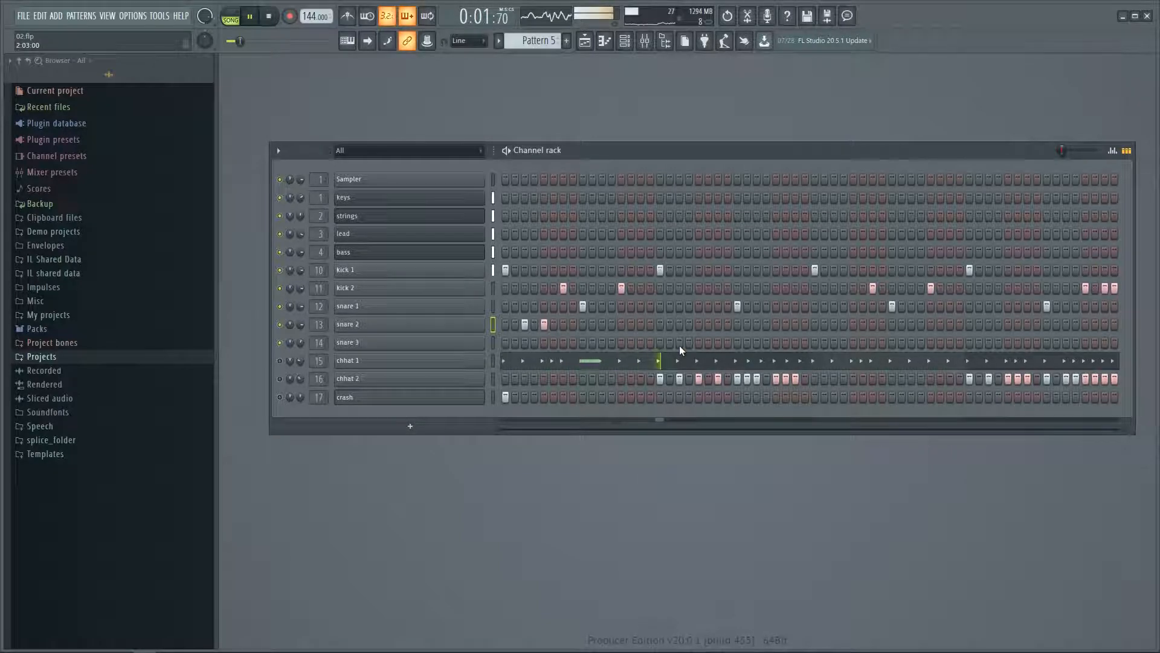
key("space")
Place snare 3 hits on steps 19, 21, 22 and 23, and play the beat to check the roll
left_click(680, 342)
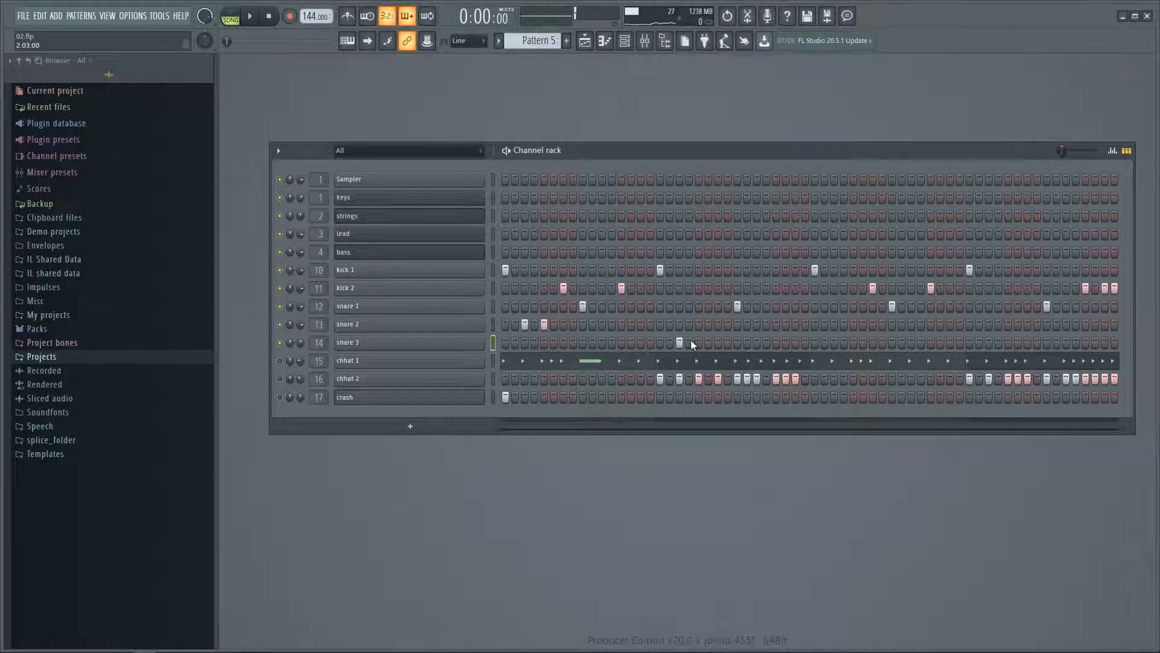
left_click(708, 342)
key("space")
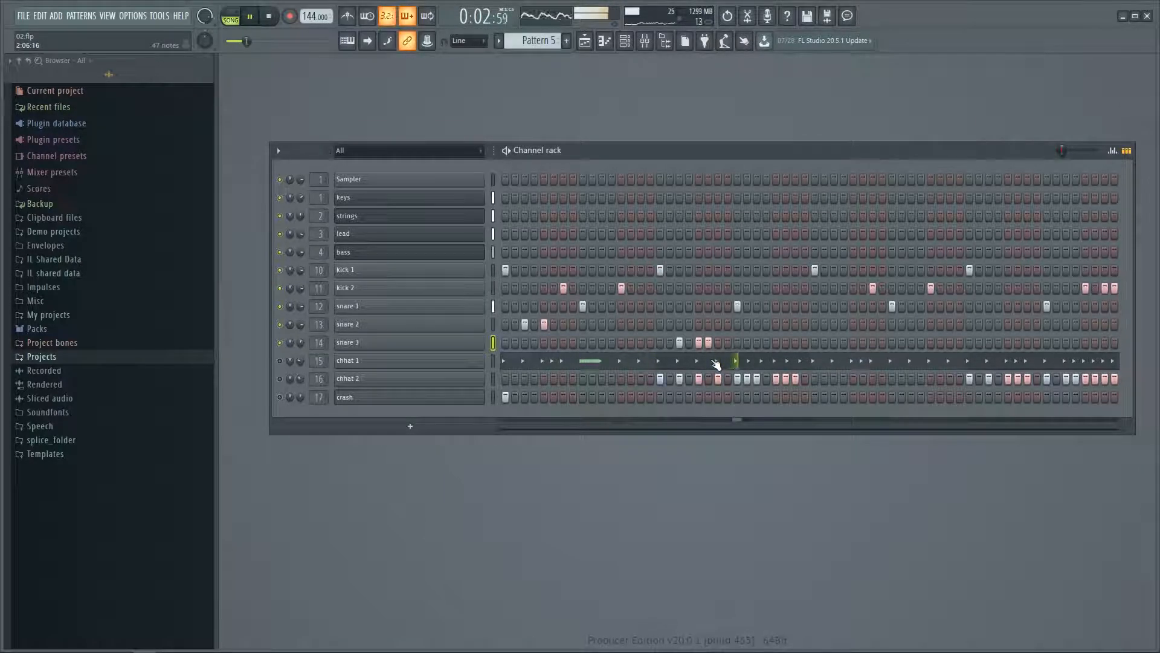
key("space")
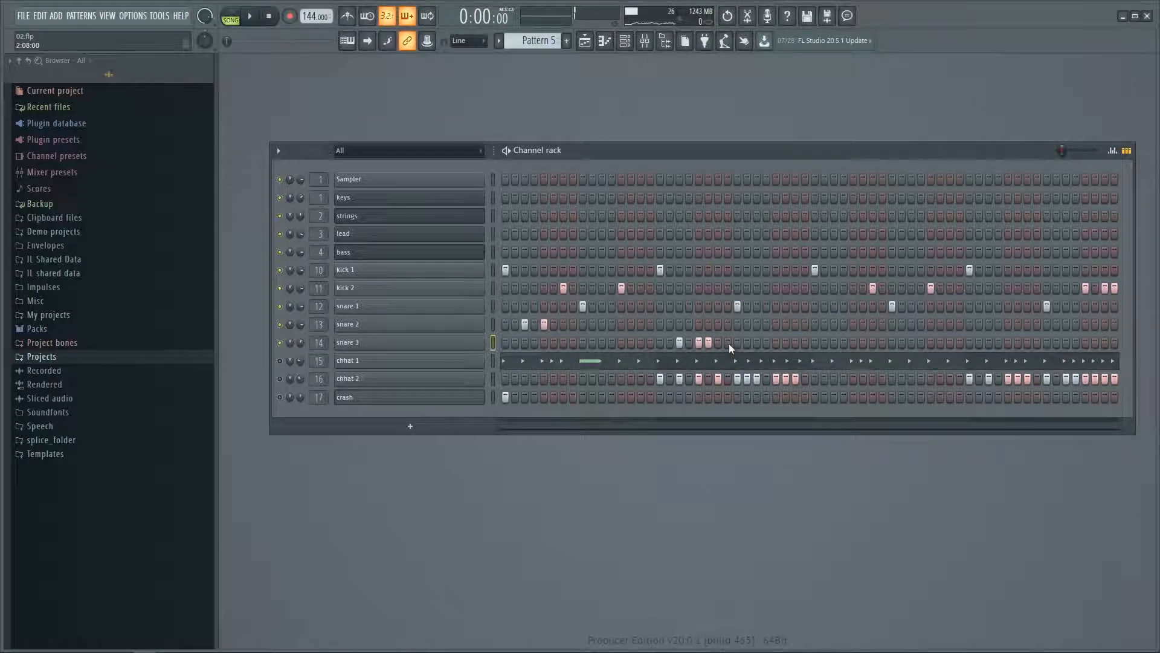
left_click(718, 343)
key("space")
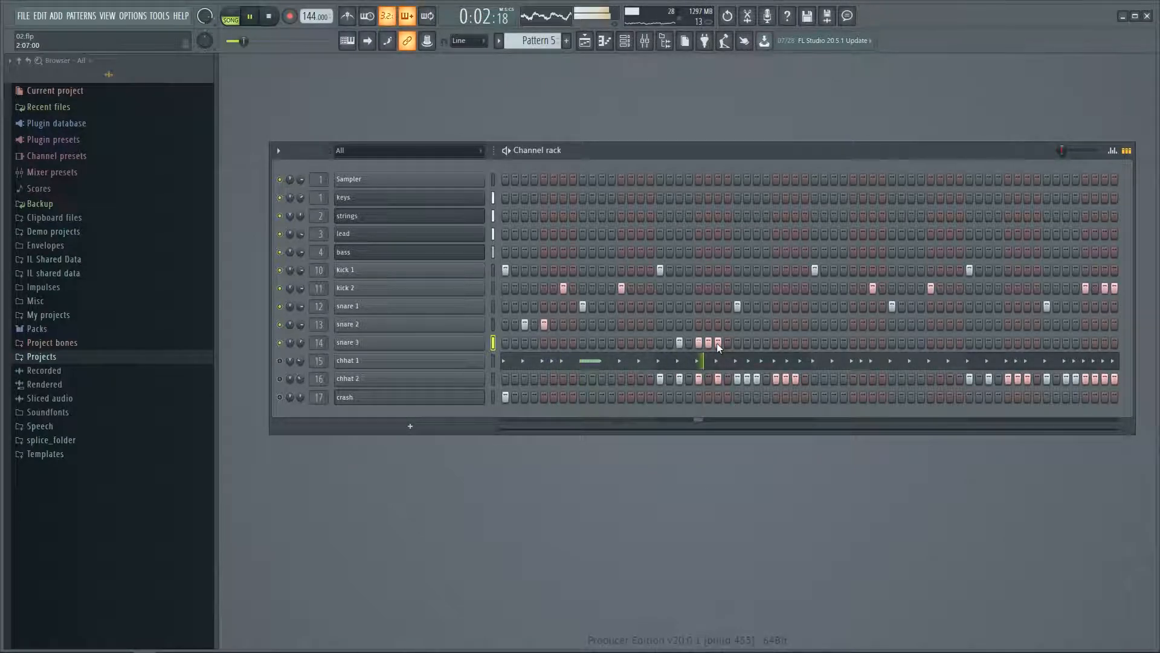
key("space")
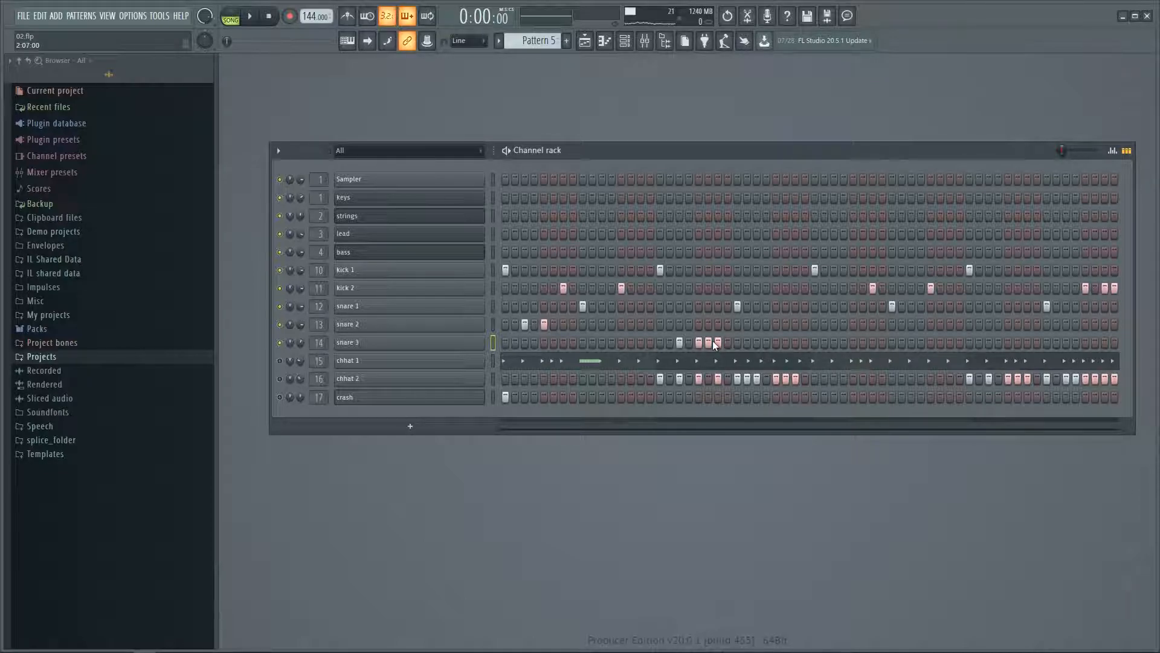
Try snare 3 with only its step 22 hit, and play the beat for comparison
left_click(708, 342)
right_click(698, 344)
right_click(680, 343)
right_click(720, 340)
key("space")
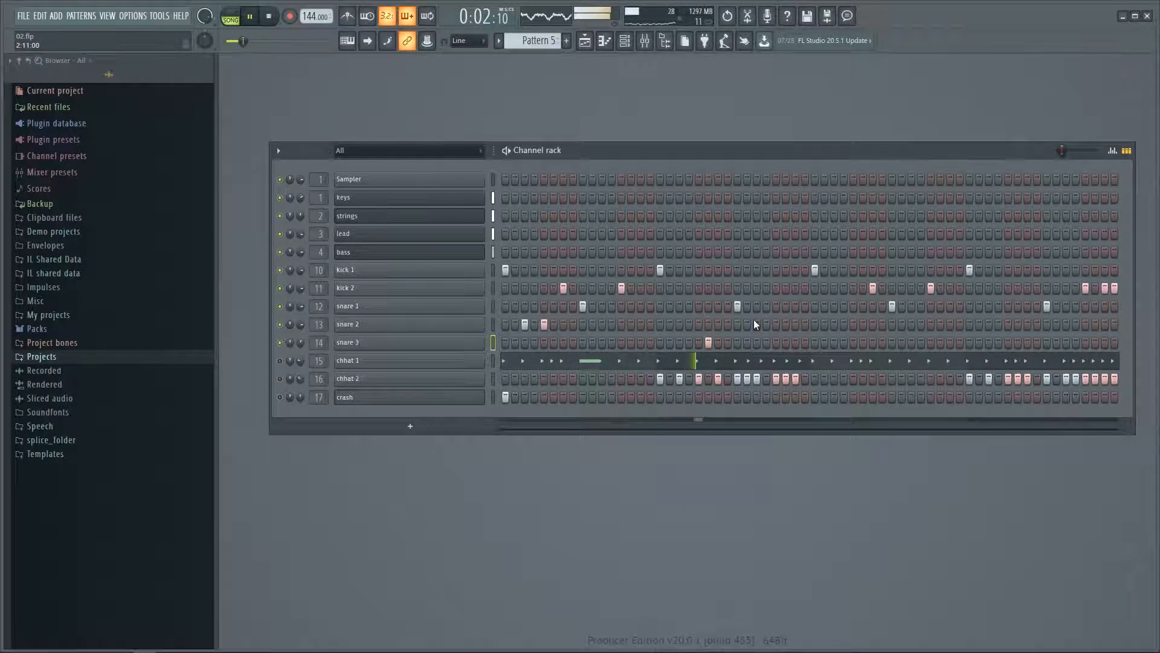
key("space")
key("space")
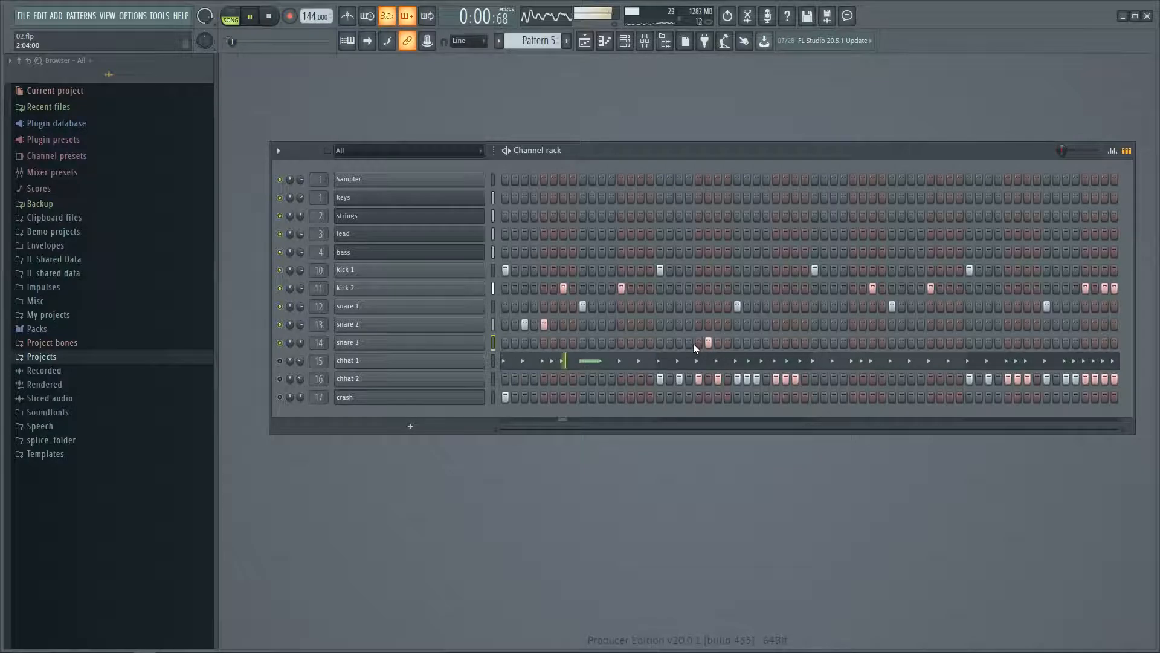
key("space")
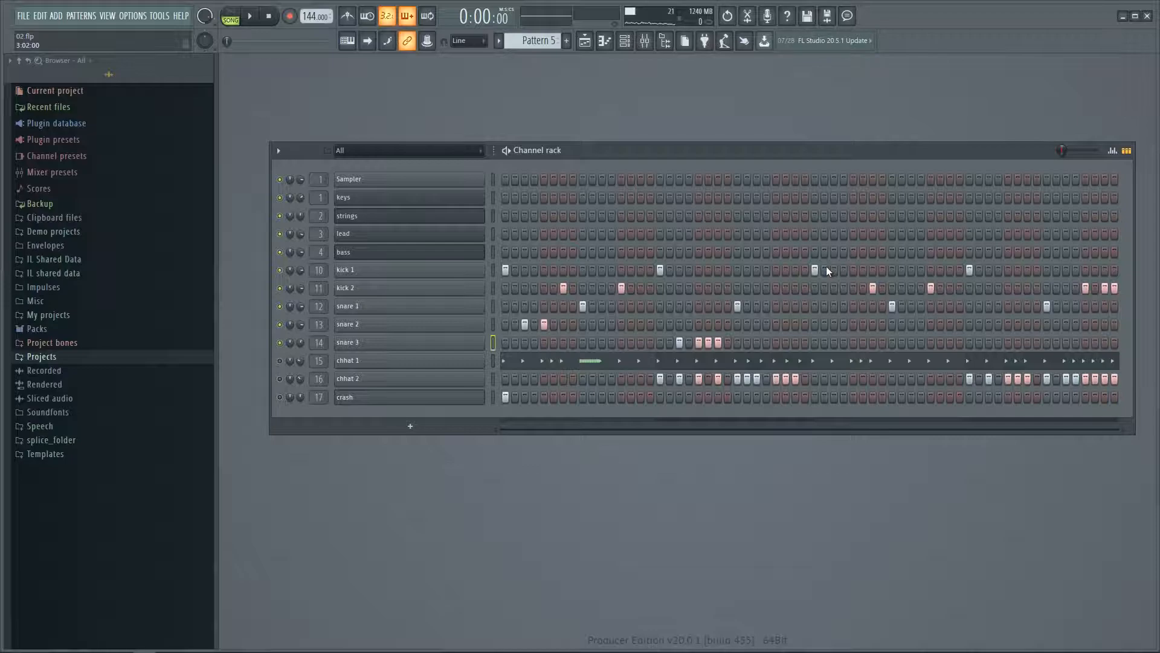
Play the beat's opening with the full snare 3 roll on steps 19, 21, 22 and 23
key("space")
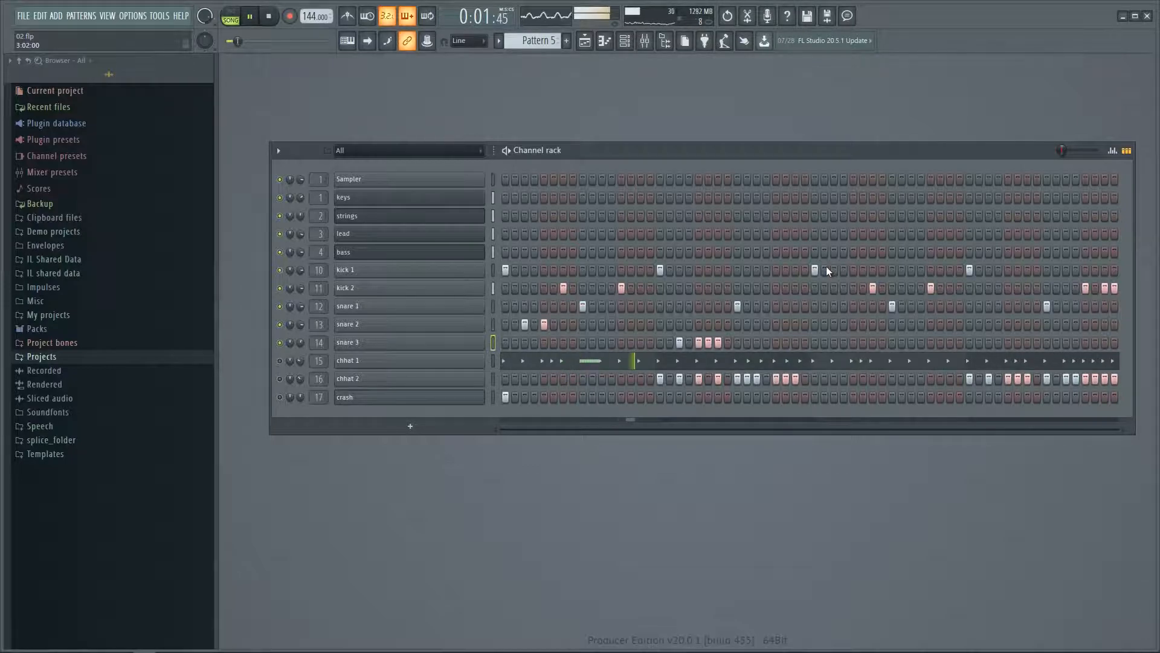
key("space")
right_click(302, 343)
left_click(323, 351)
key("space")
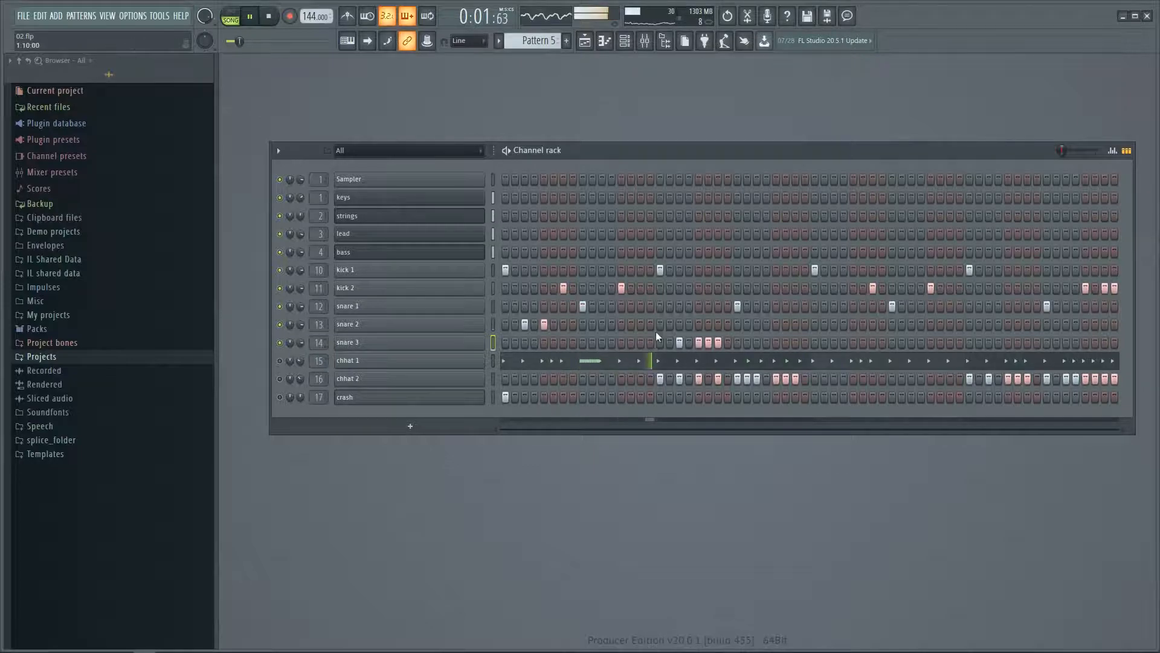
key("space")
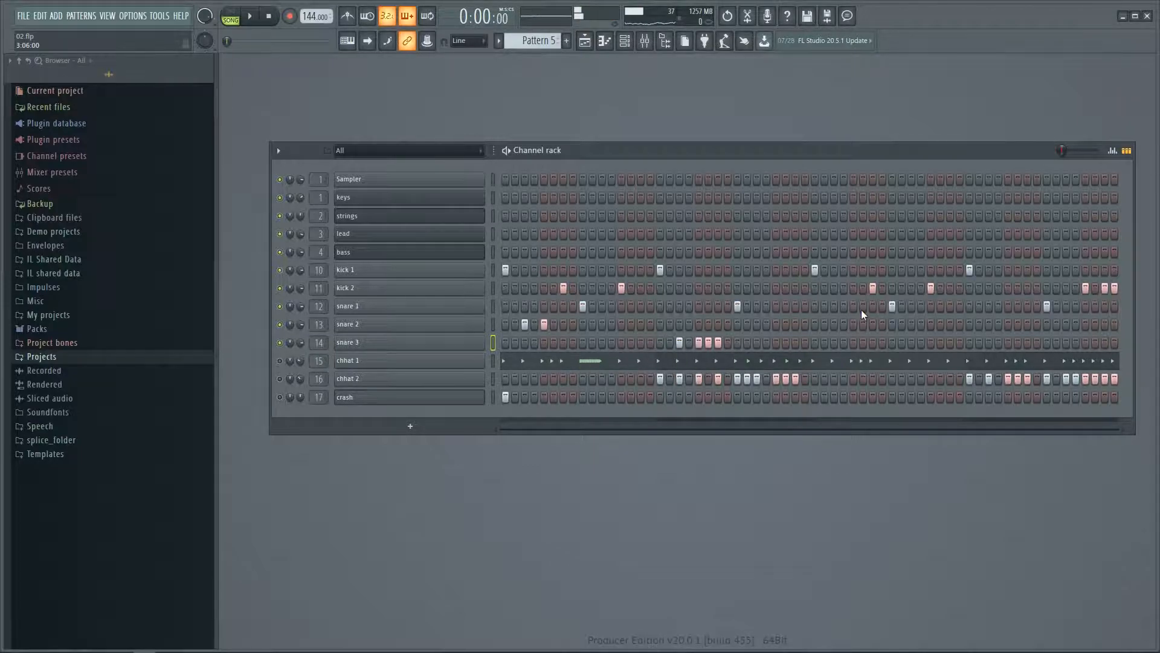
Add snare 2 on steps 35 and 37 and snare 3 on steps 51, 53, 54, 55 and 59, and play the loop
left_click(835, 325)
left_click(853, 324)
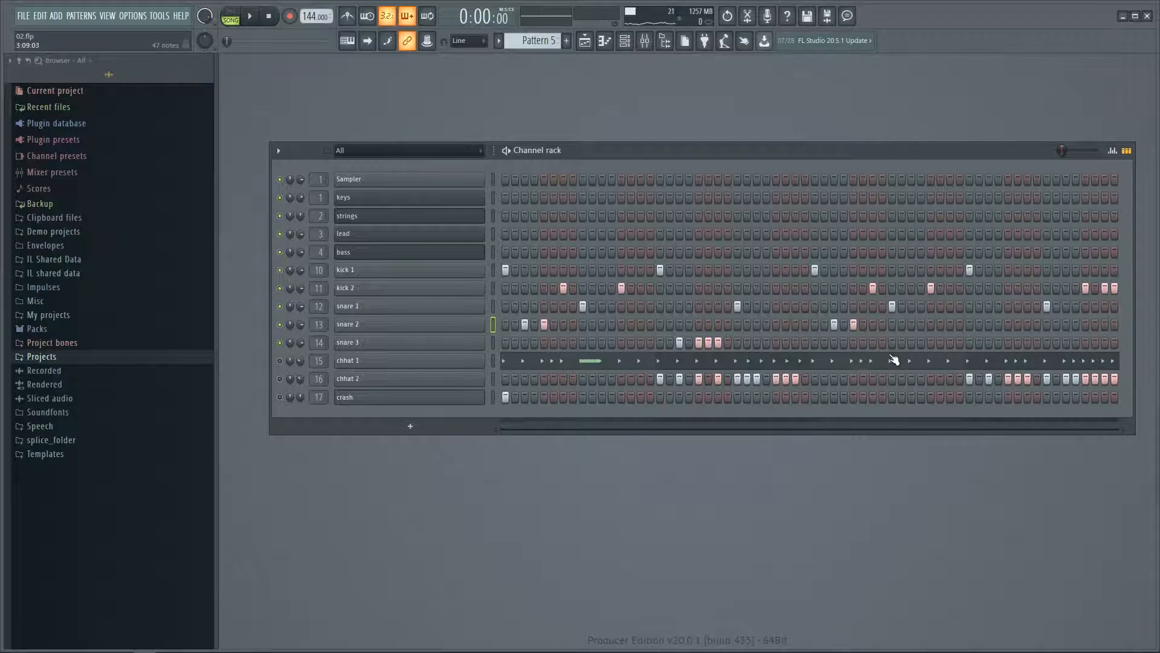
left_click(988, 343)
left_click(1025, 343)
left_click(1065, 342)
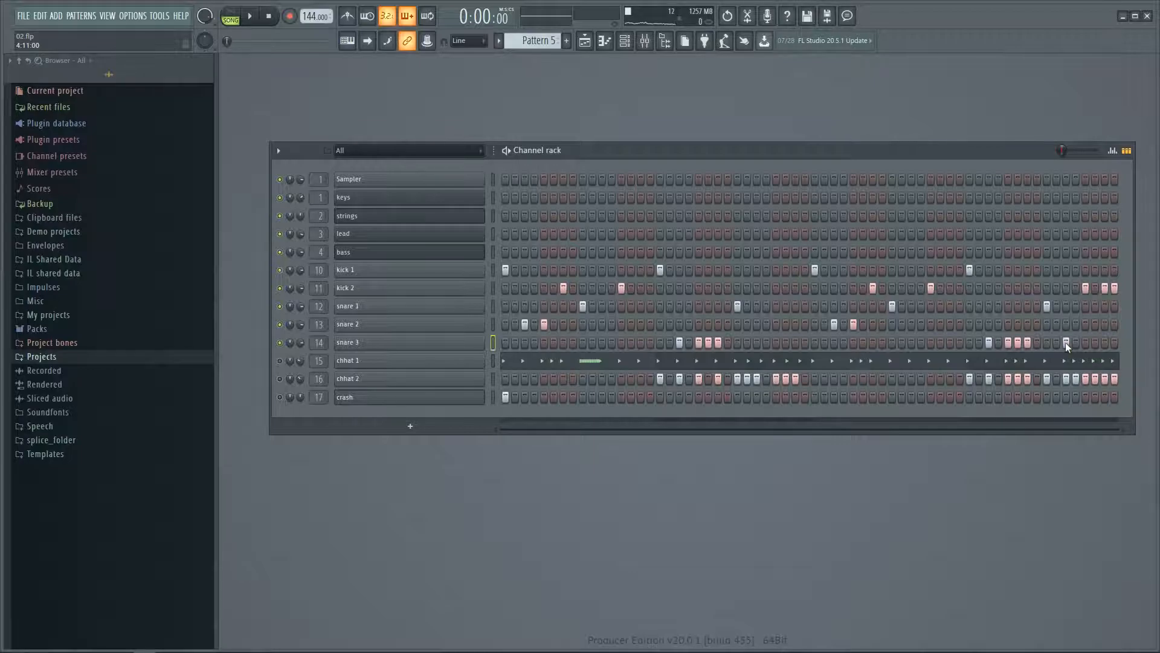
key("space")
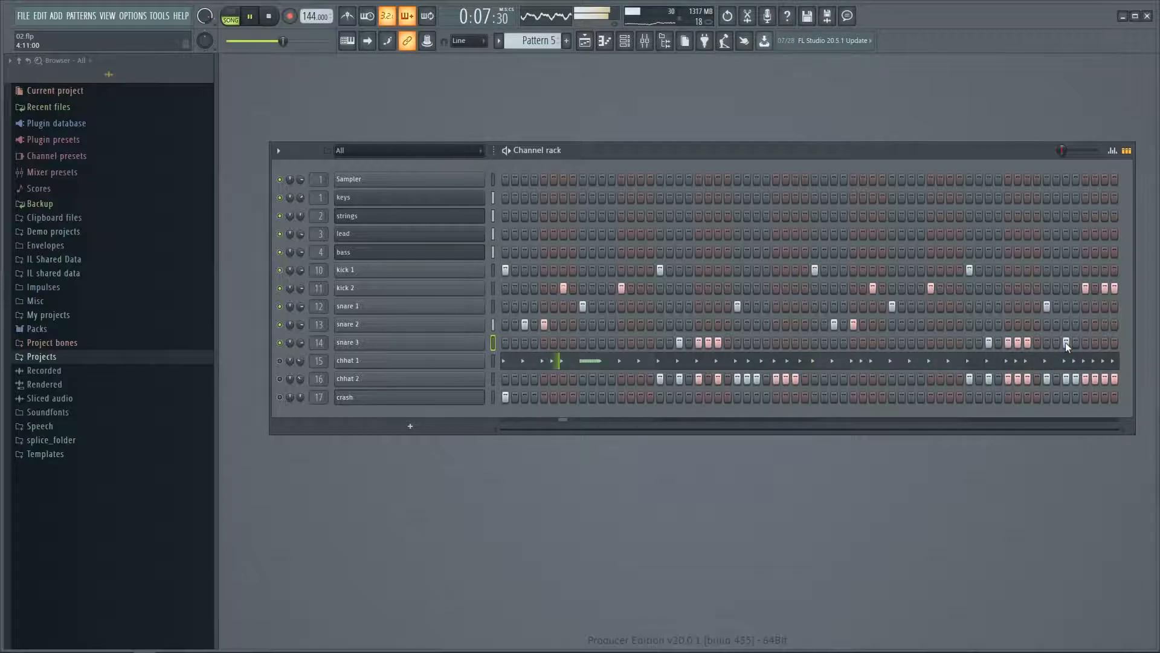
key("space")
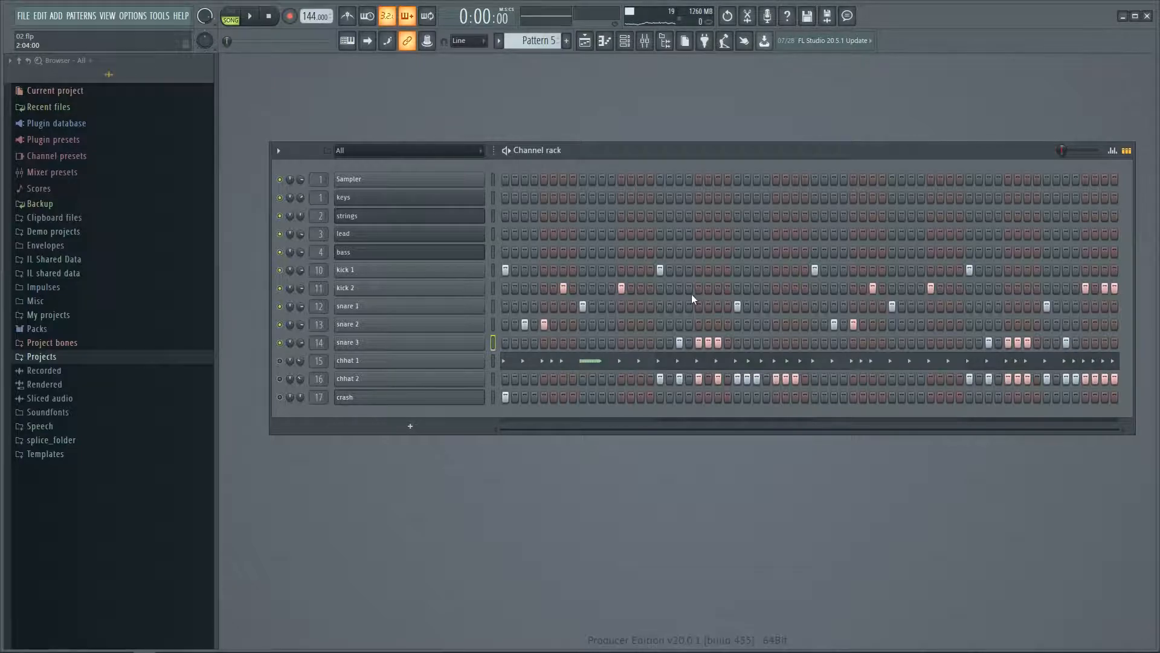
Slightly lower the velocity of the snare 2 hits on steps 5 and 37
left_click(493, 325)
left_click(1113, 150)
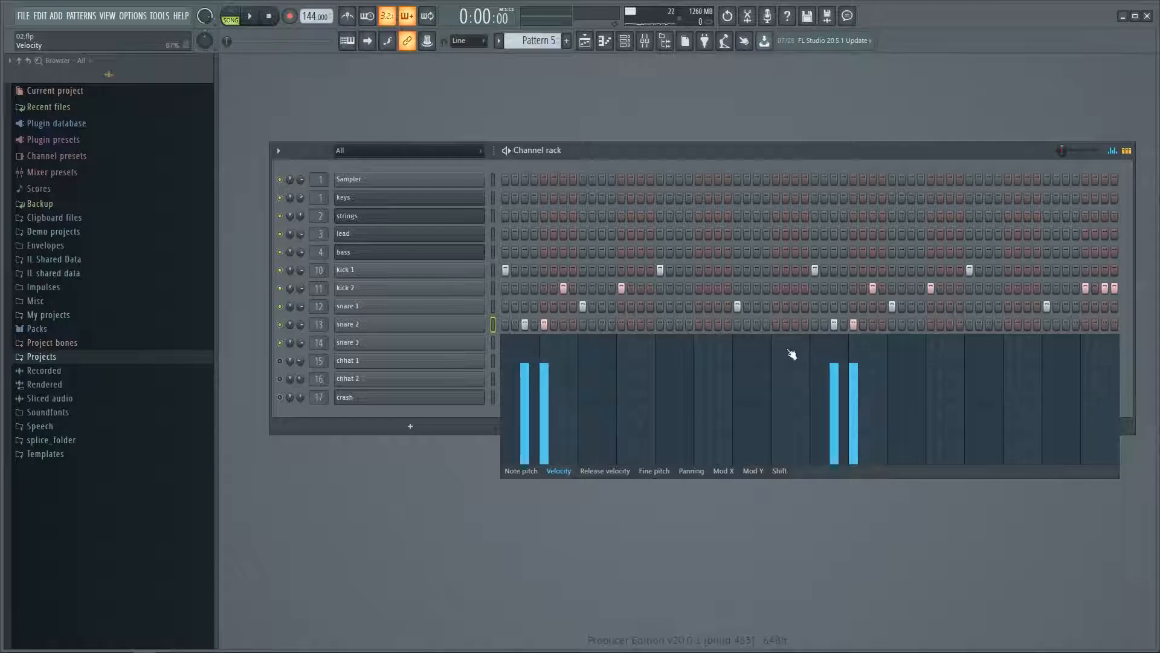
left_click(543, 373)
left_click(853, 372)
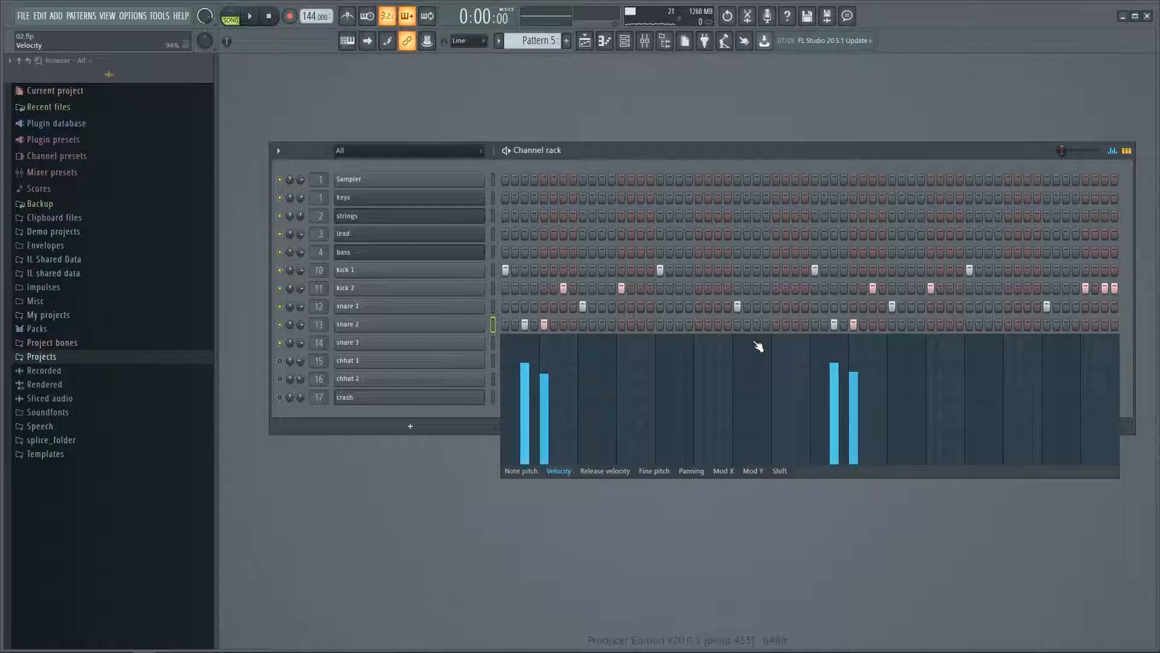
Raise the snare 3 velocities on steps 19, 51 and 59, taper steps 21–23 and 53–55 downward, and play the beat
left_click(1111, 150)
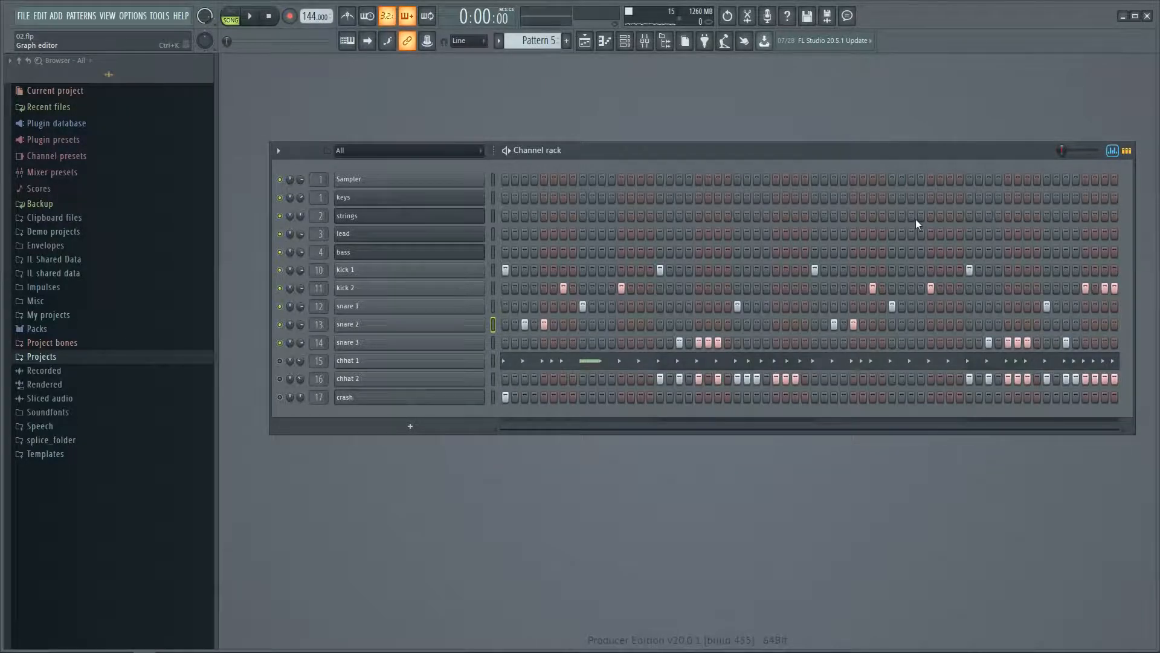
key("ctrl+k")
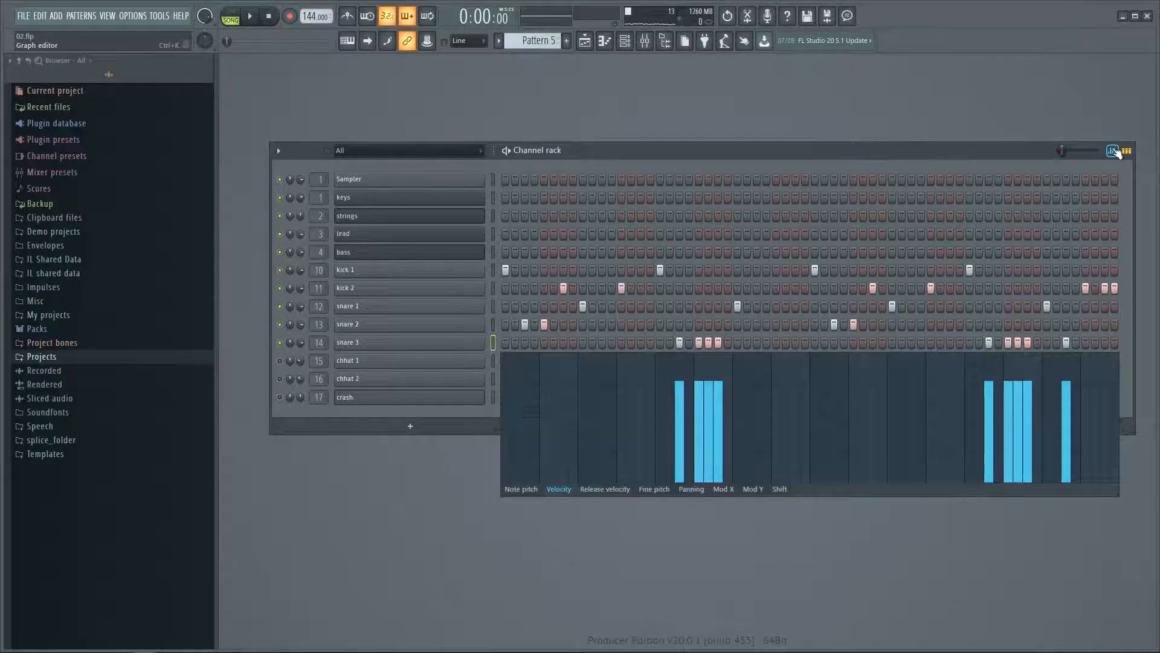
left_click(680, 375)
left_click_drag(709, 387, 718, 396)
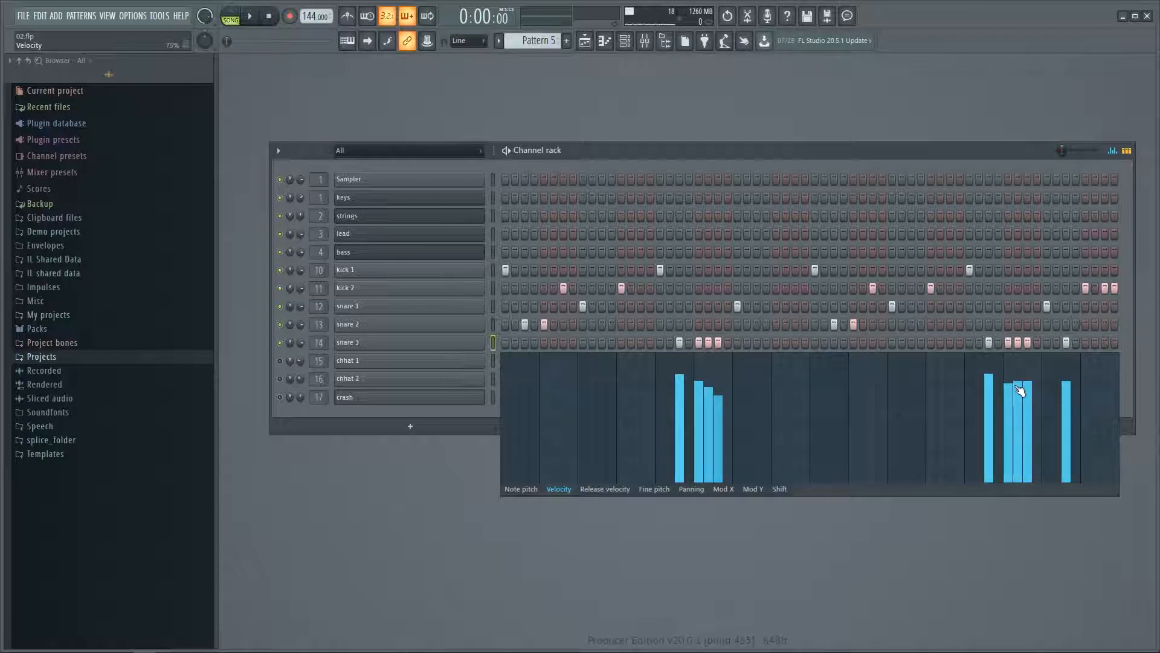
left_click_drag(1009, 380, 1024, 390)
left_click(1066, 371)
key("space")
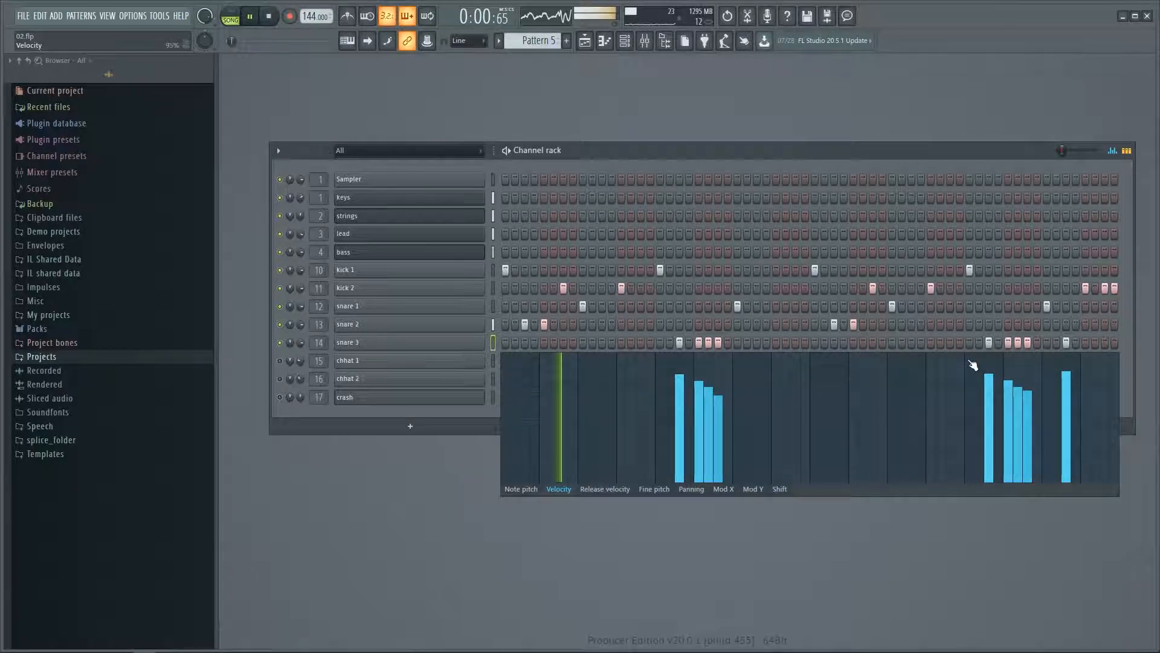
left_click(718, 378)
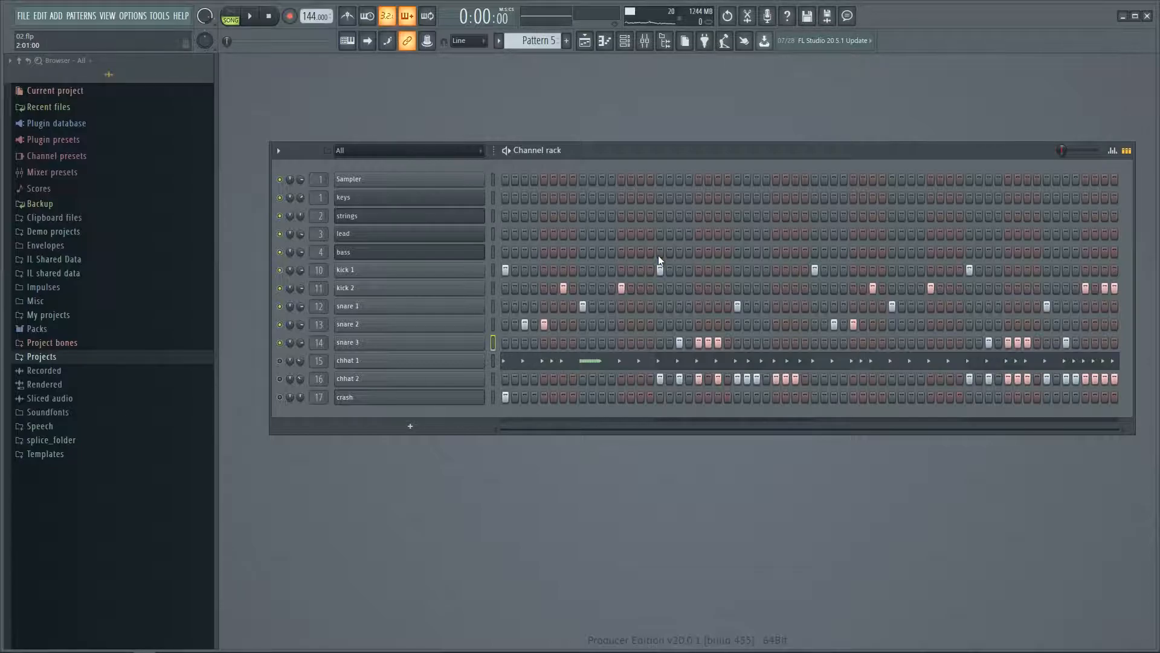
Move the channel rack upward and play the beat while checking the volumes of the drum channels
left_click_drag(665, 148, 651, 123)
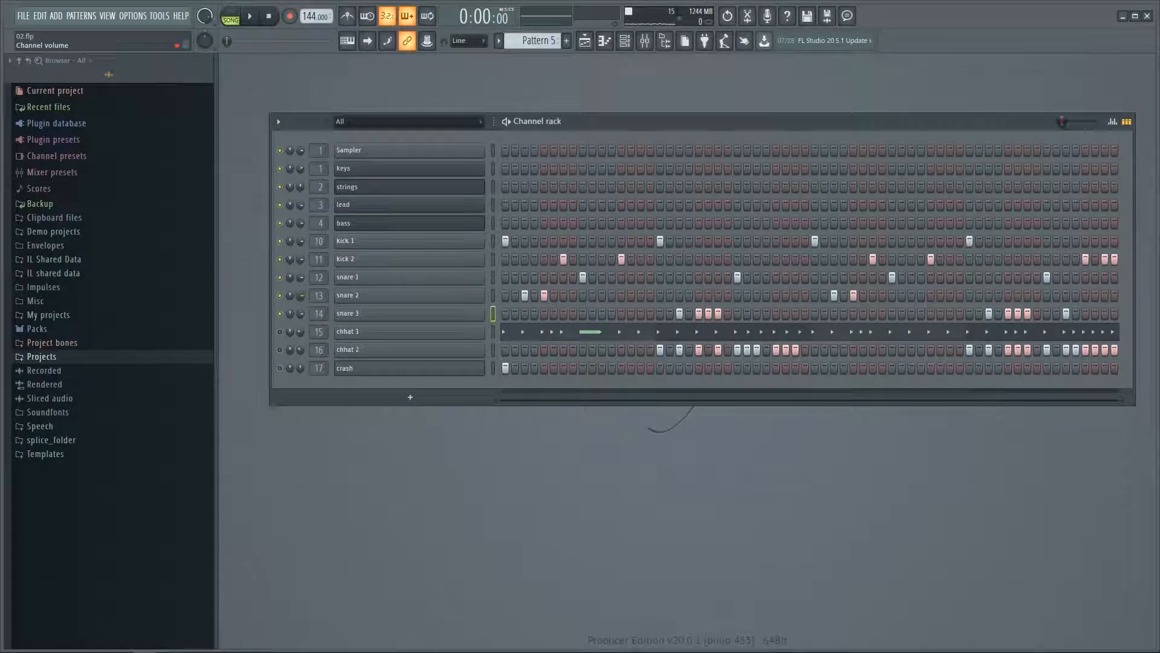
key("space")
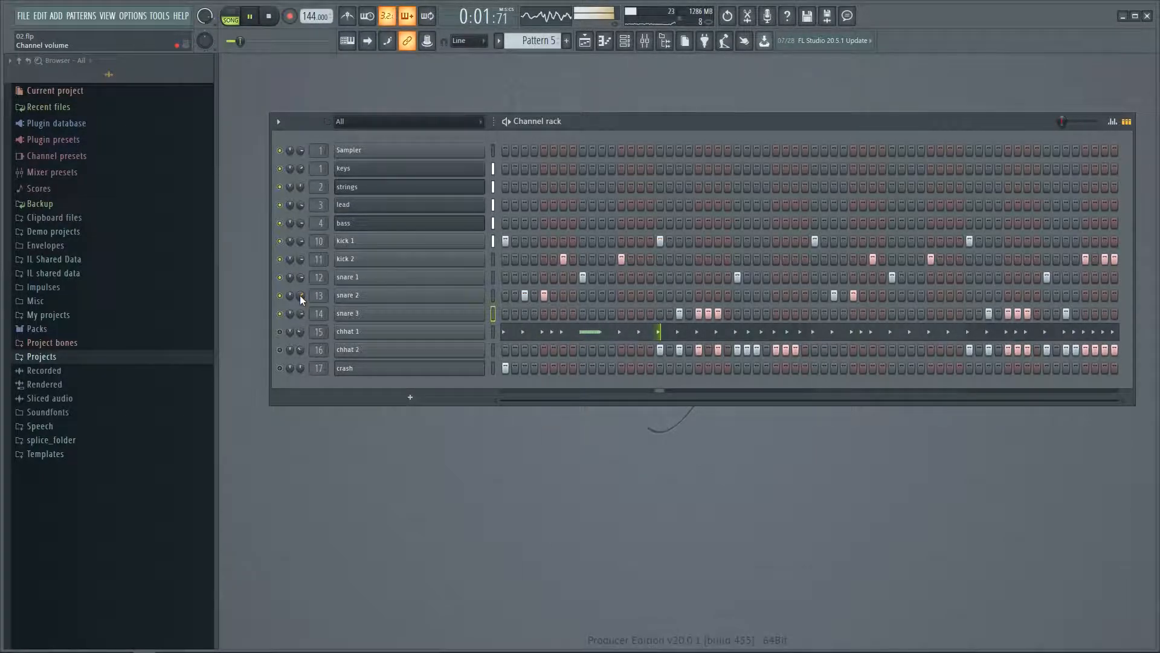
key("space")
left_click_drag(301, 313, 300, 338)
key("space")
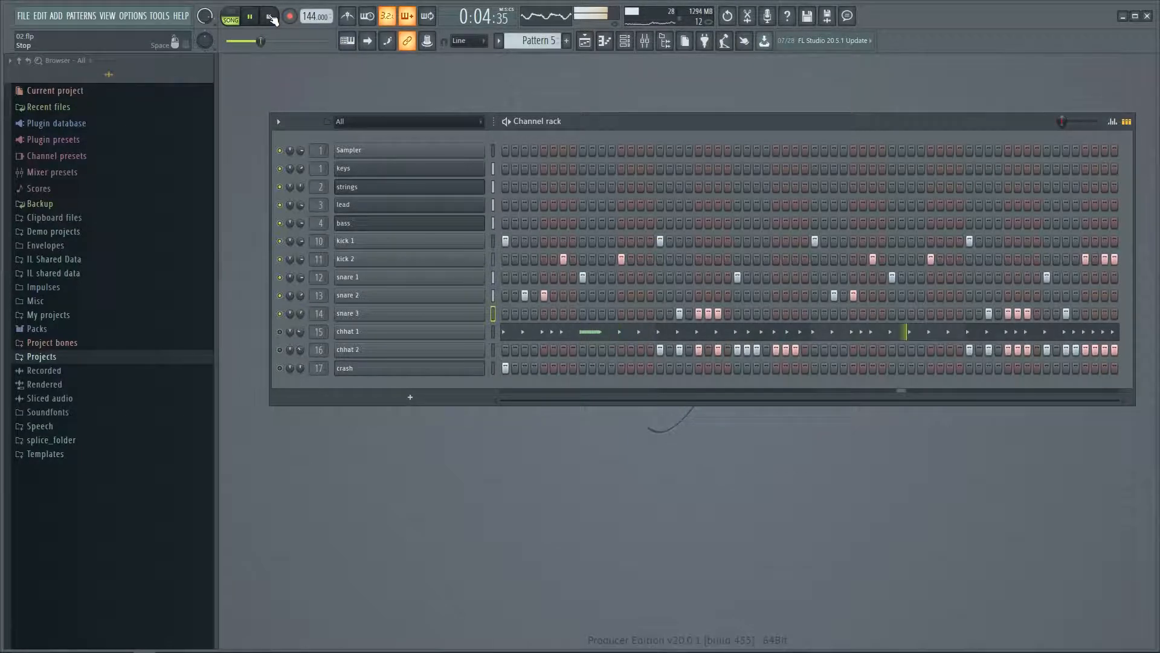
left_click(270, 17)
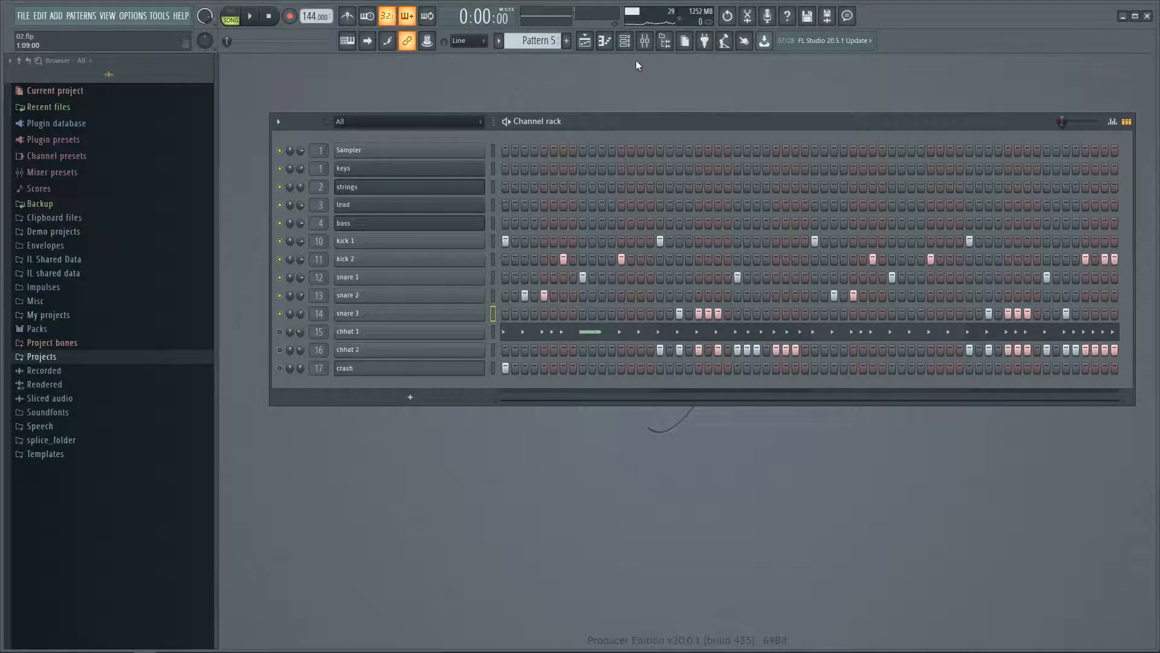
Open the mixer maximized and examine the Fruity parametric EQ 2 and Fruity Limiter on the kick 1 track
left_click(645, 41)
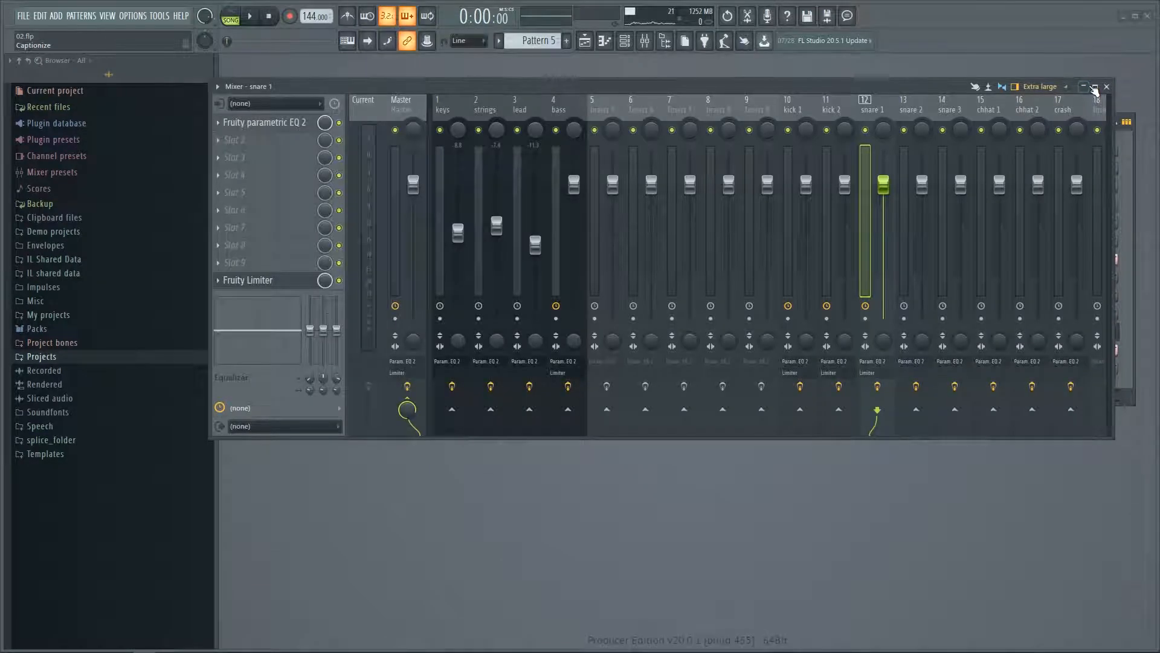
left_click(1093, 84)
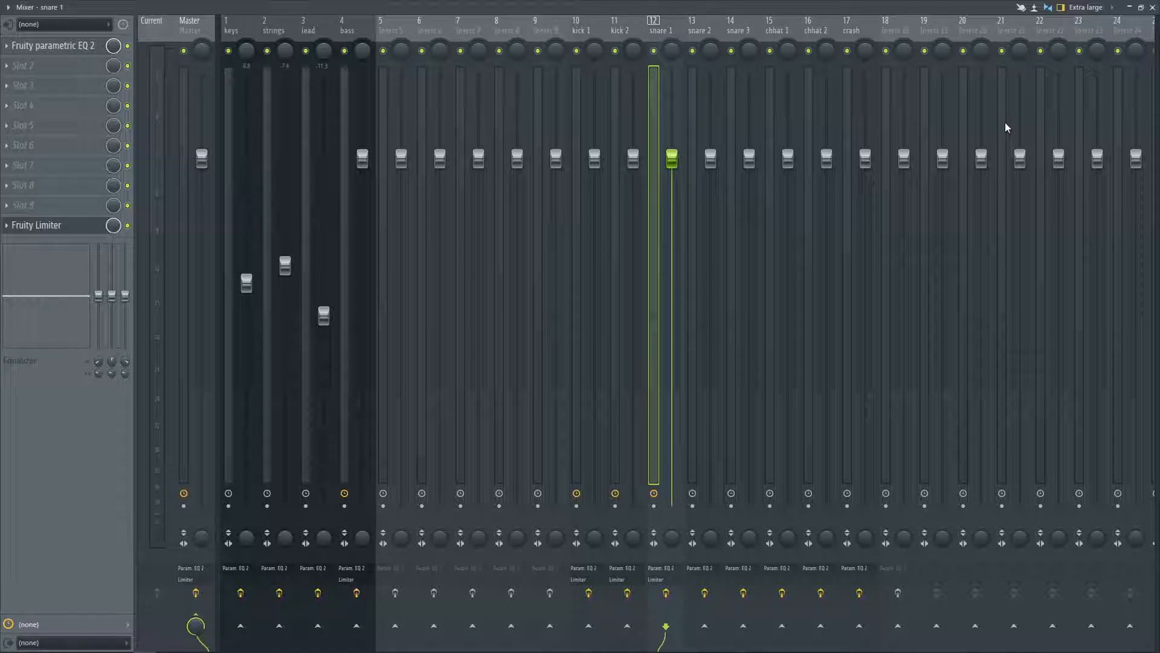
left_click(582, 30)
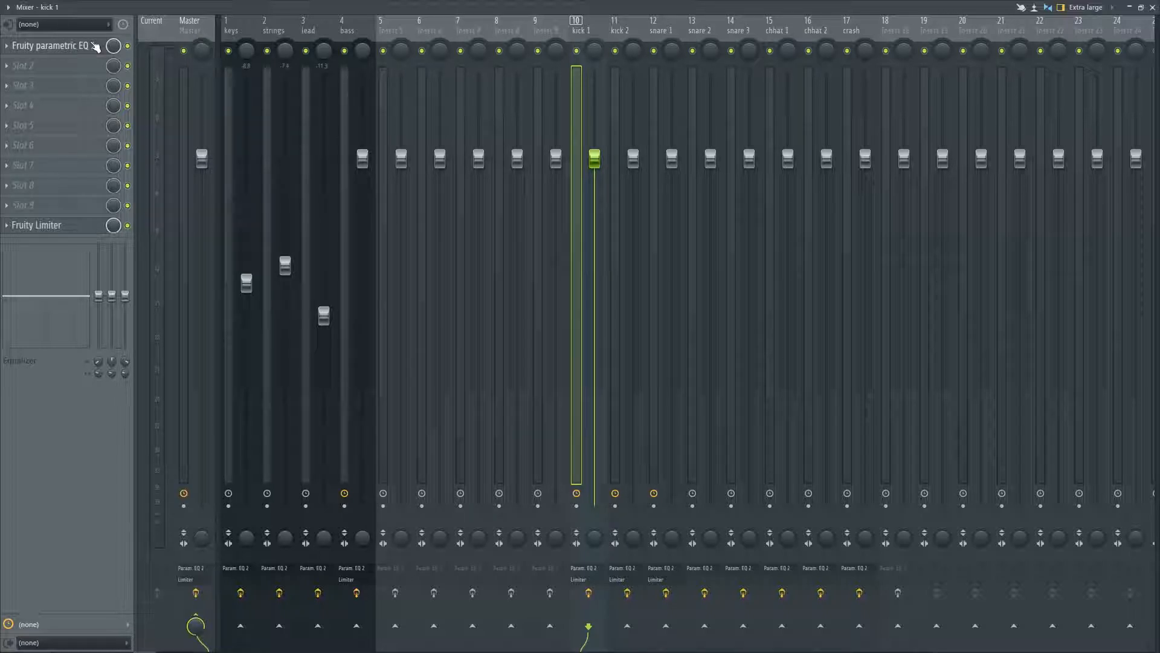
left_click(95, 45)
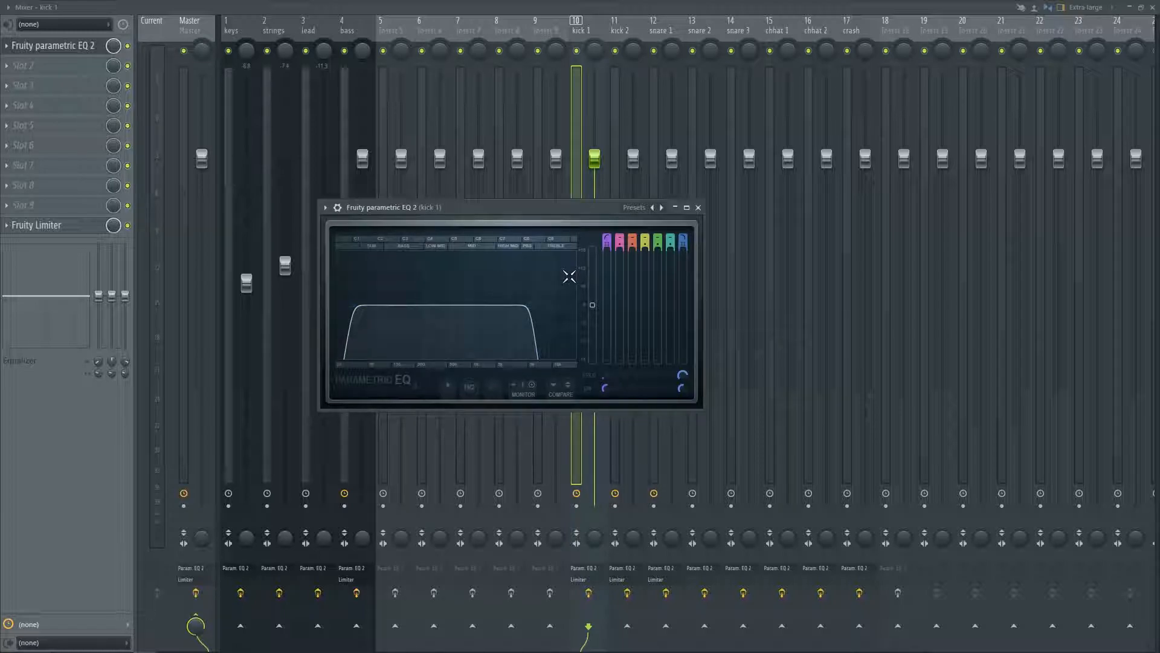
left_click(699, 208)
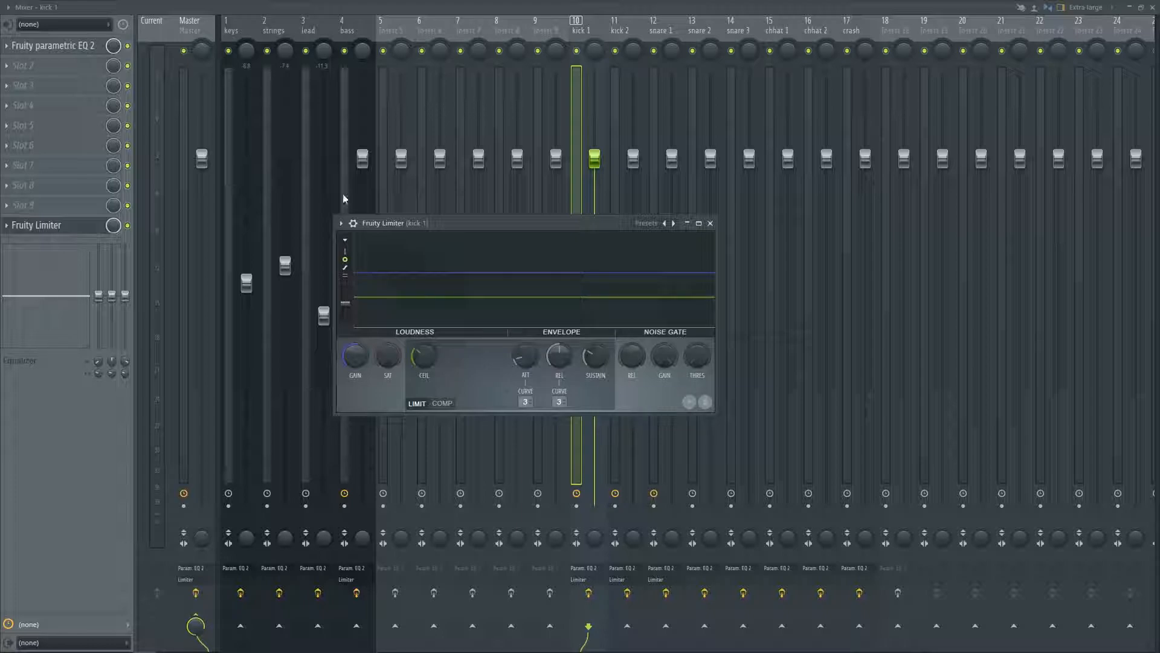
left_click(711, 223)
Reset kick 1's send level to the Master and adjust the Master track's stereo separation
left_click_drag(194, 629, 194, 598)
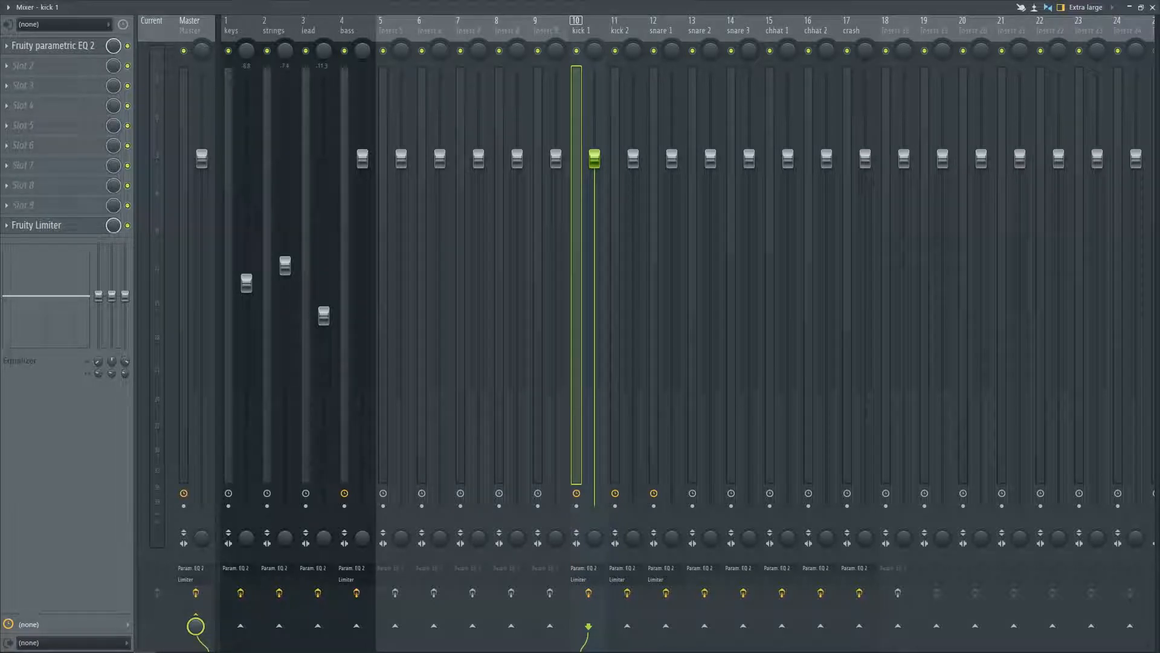
right_click(201, 631)
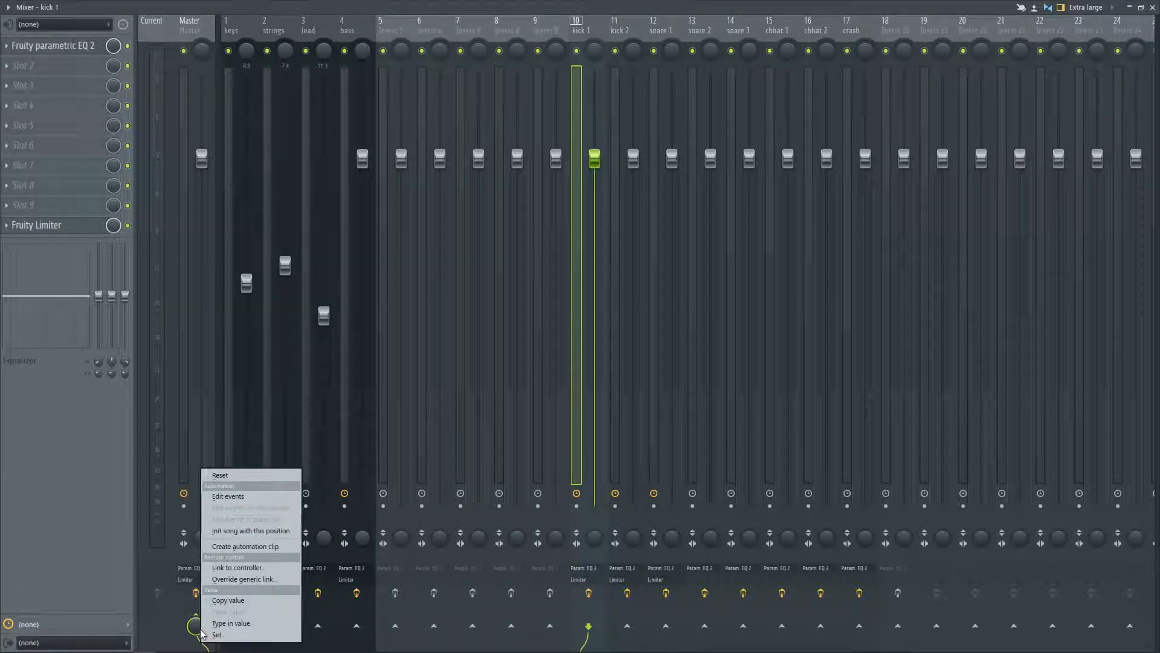
left_click(231, 473)
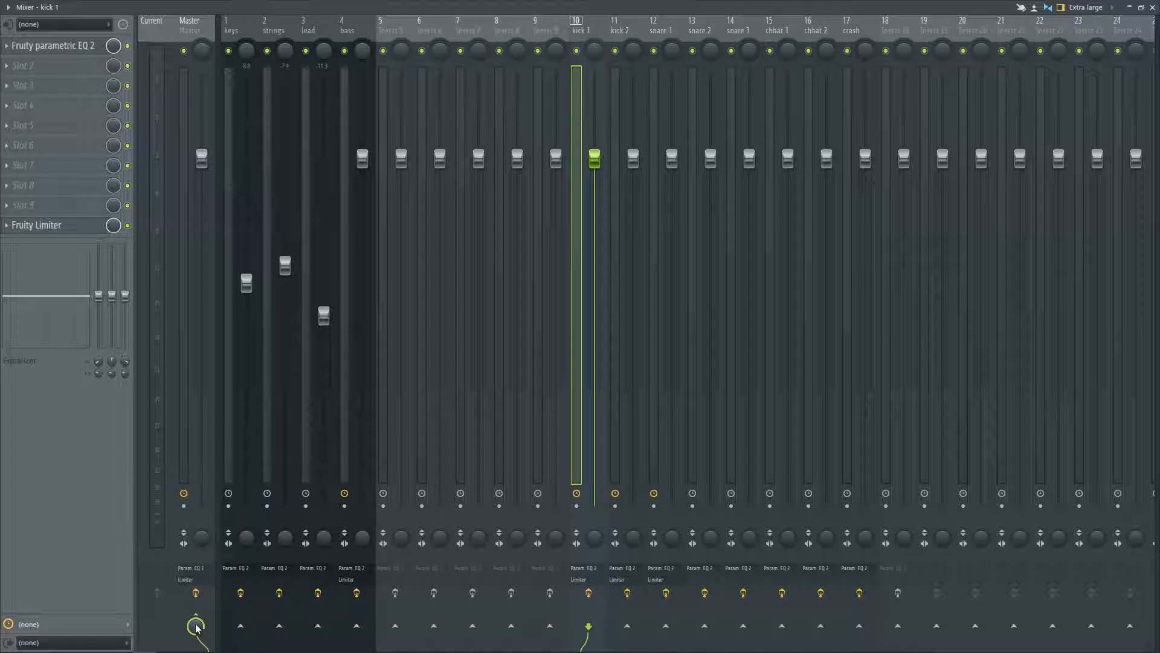
left_click(205, 540)
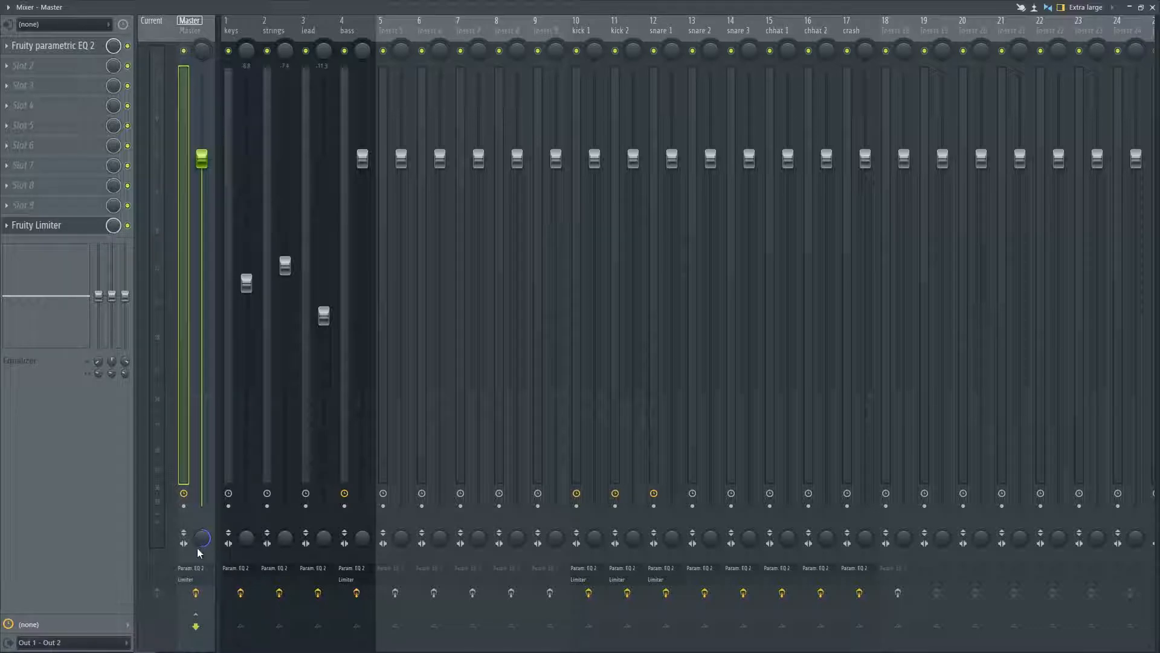
Solo the kick 1 mixer track during playback and examine its Fruity Limiter
left_click(598, 21)
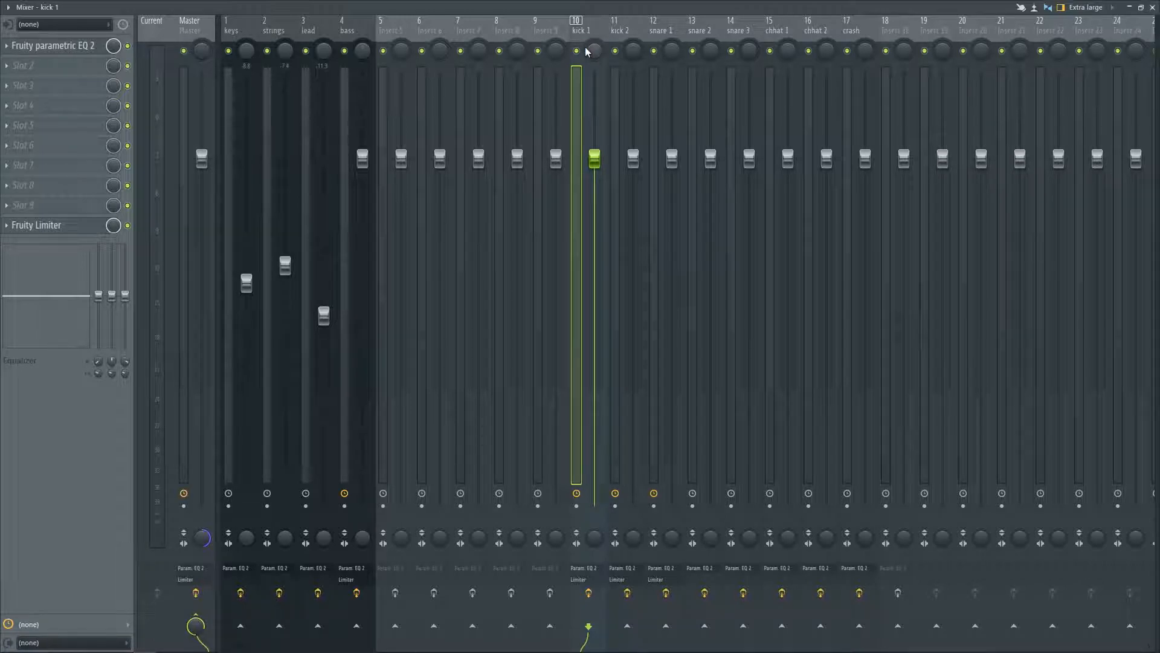
key("space")
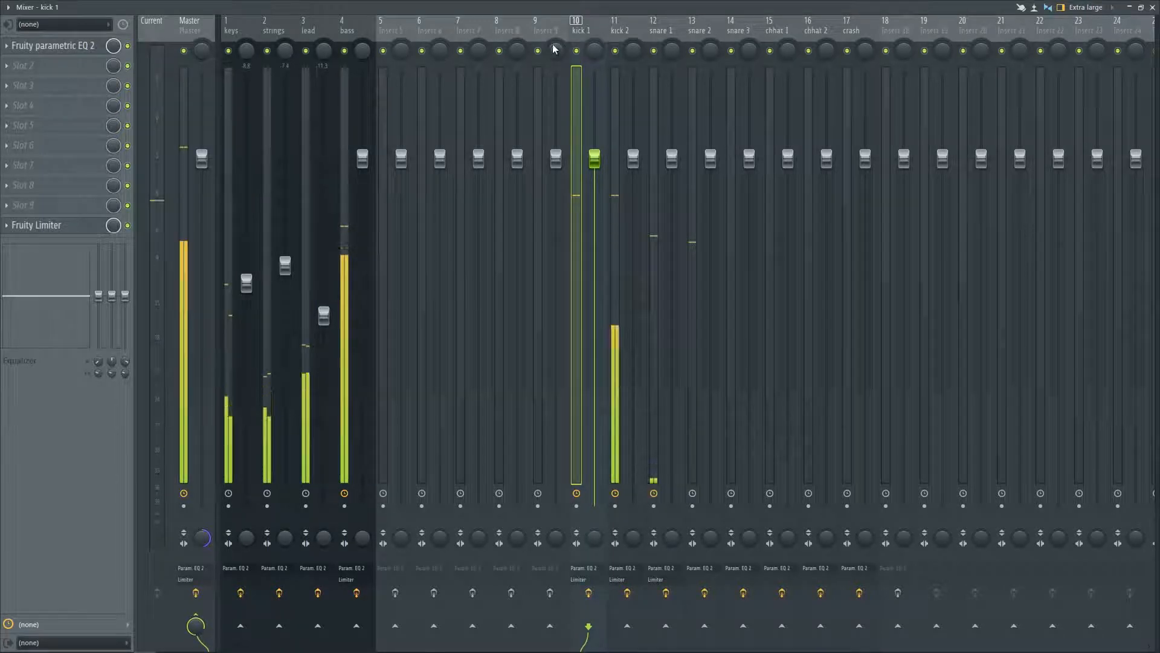
right_click(576, 51)
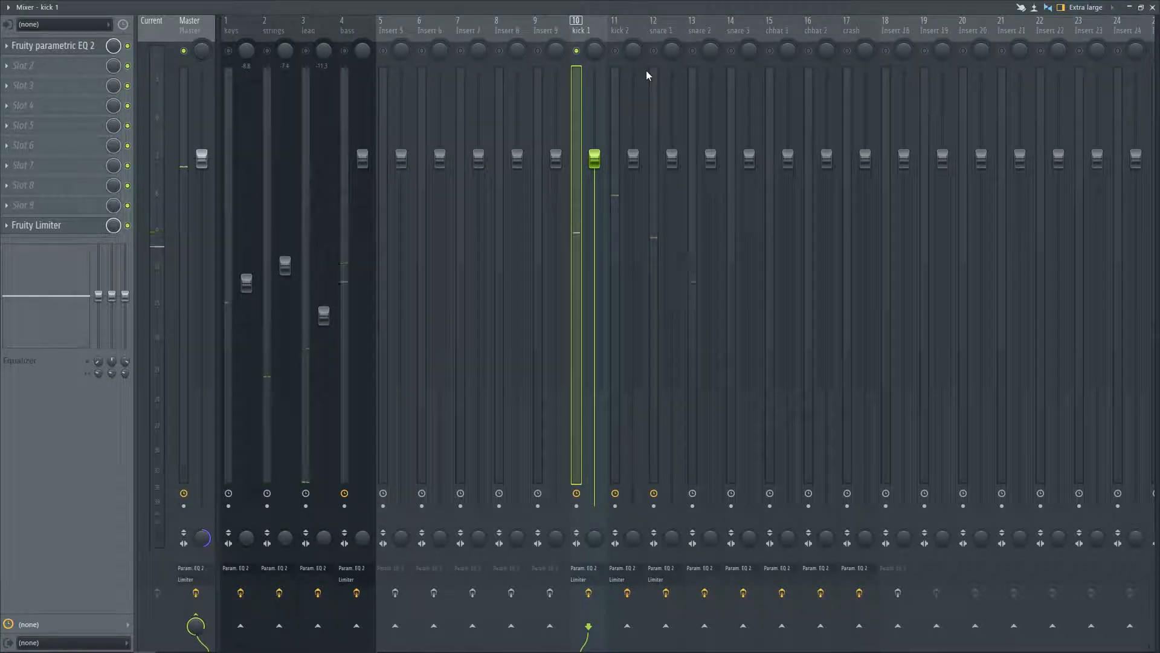
left_click(63, 232)
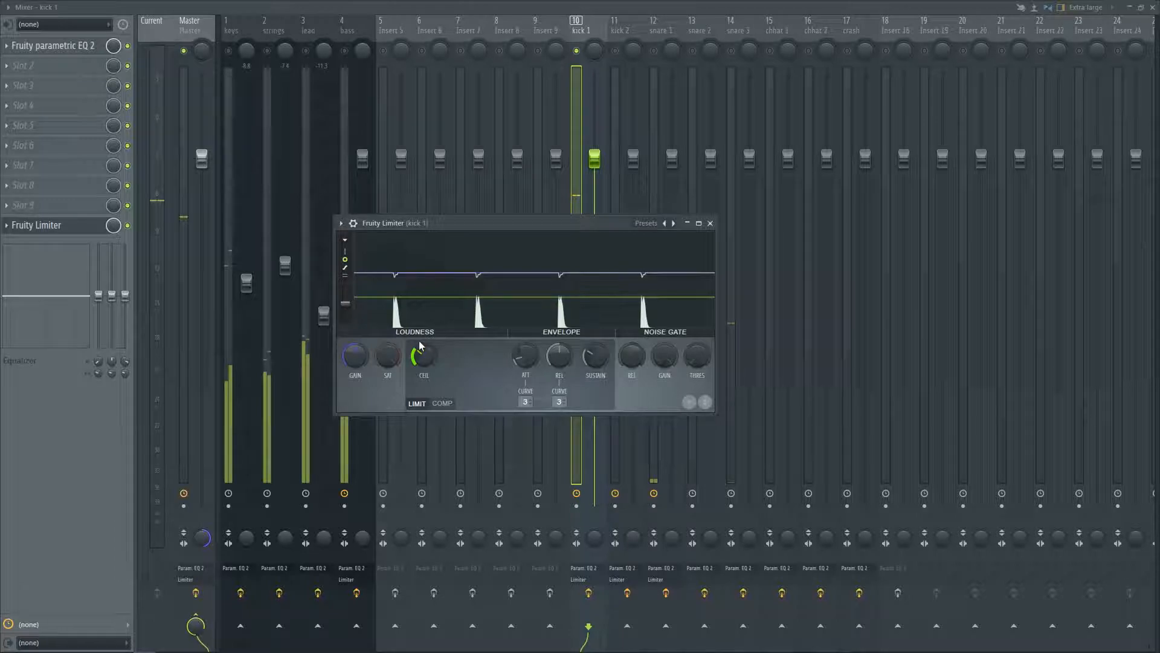
left_click(711, 223)
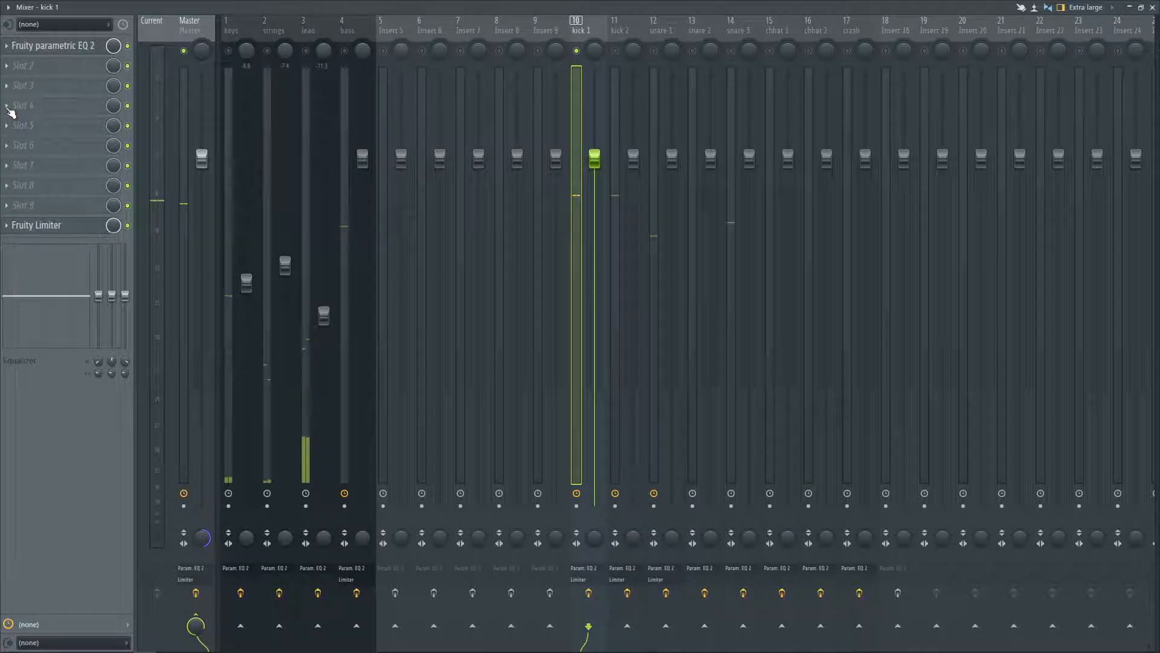
Enable kick 2 alongside kick 1 and examine its Fruity parametric EQ 2 and Fruity Limiter during playback
key("Right")
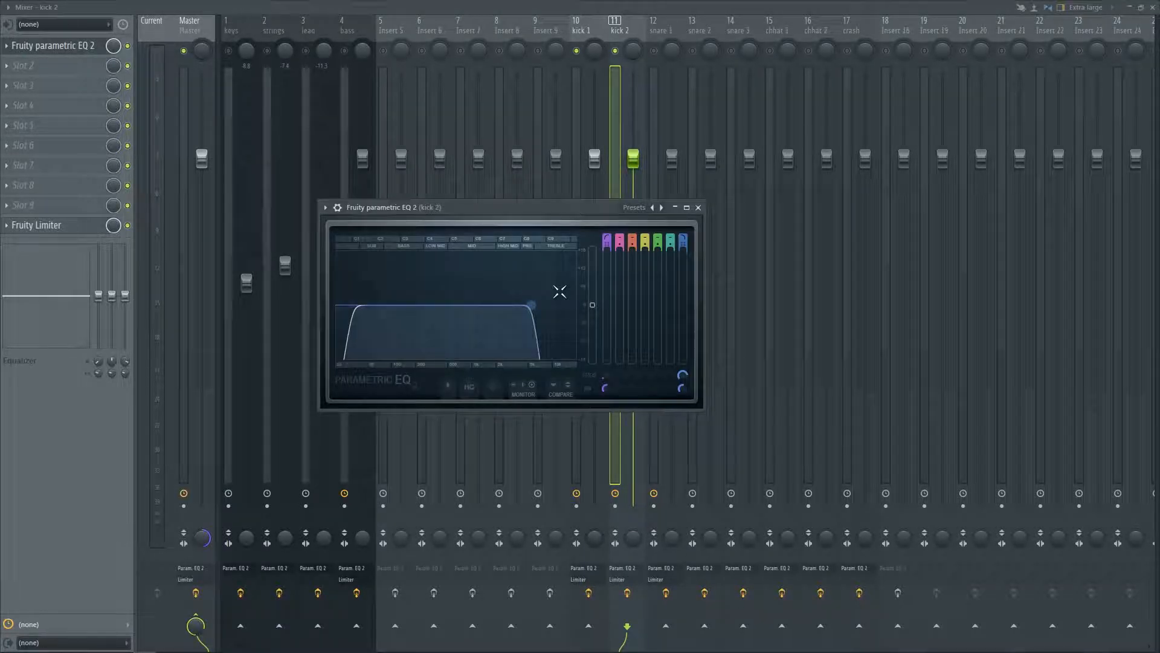
left_click(96, 227)
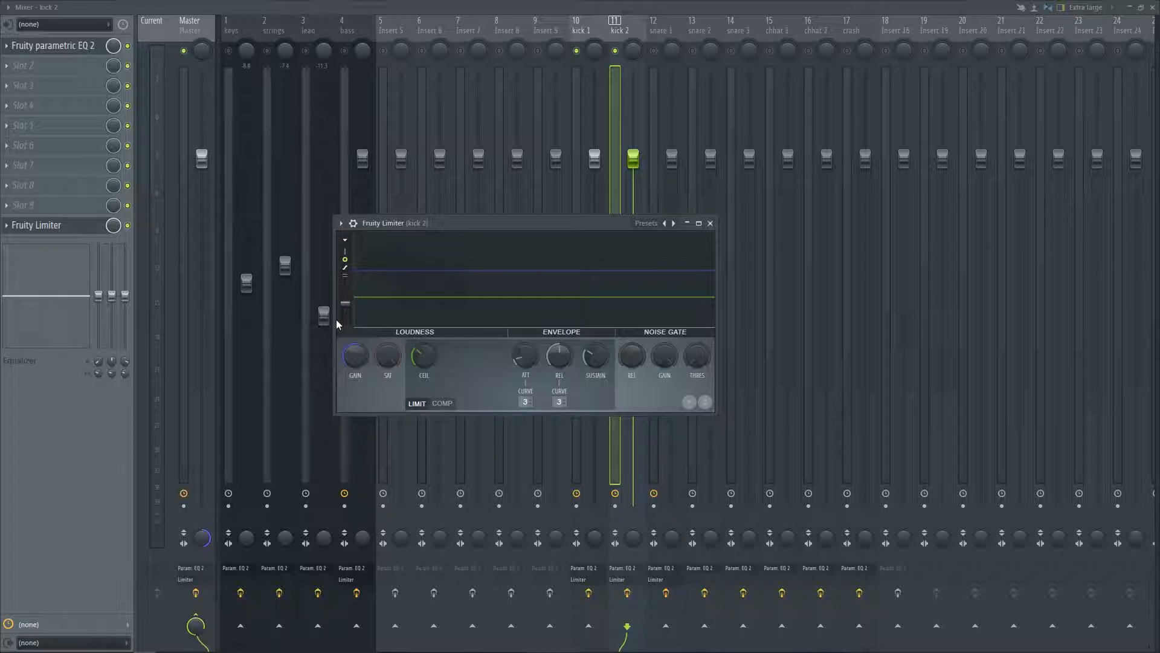
key("space")
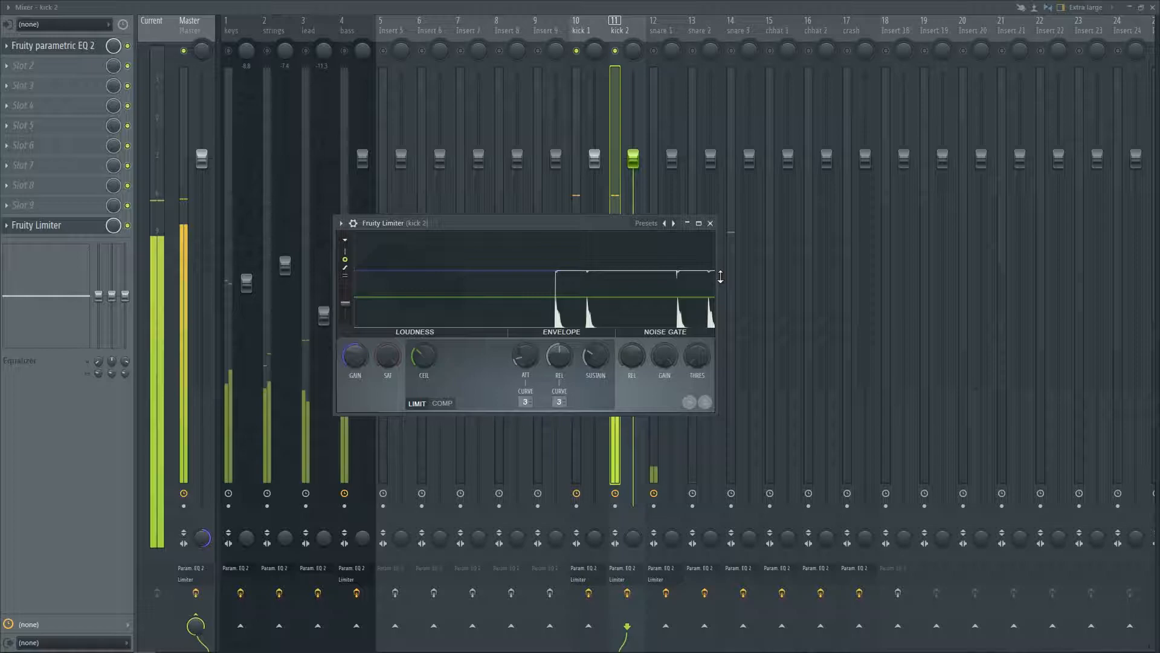
left_click(710, 224)
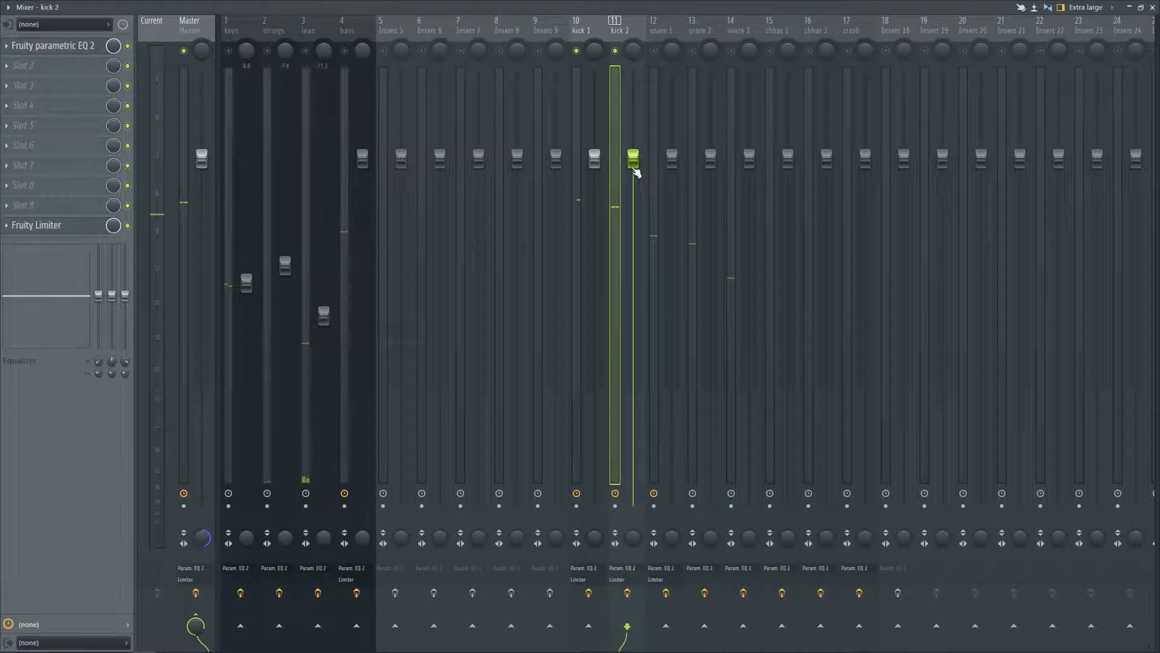
Lower the kick 2 mixer fader and adjust the stereo separation of kick 1 and kick 2
left_click_drag(636, 172, 636, 181)
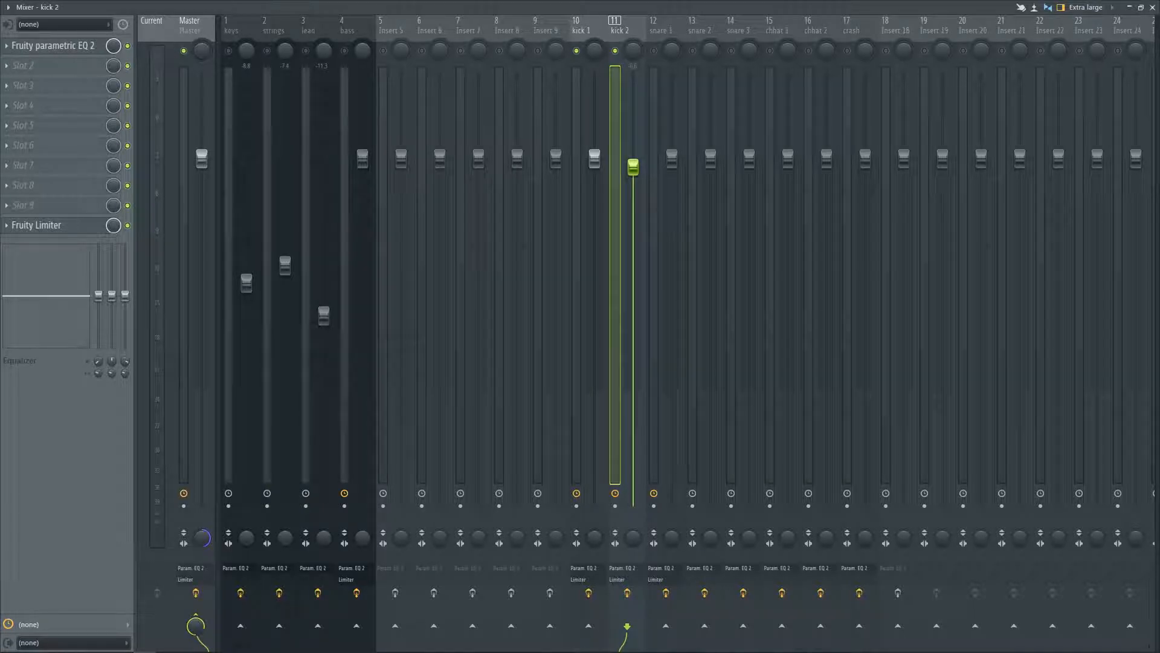
left_click_drag(636, 181, 636, 209)
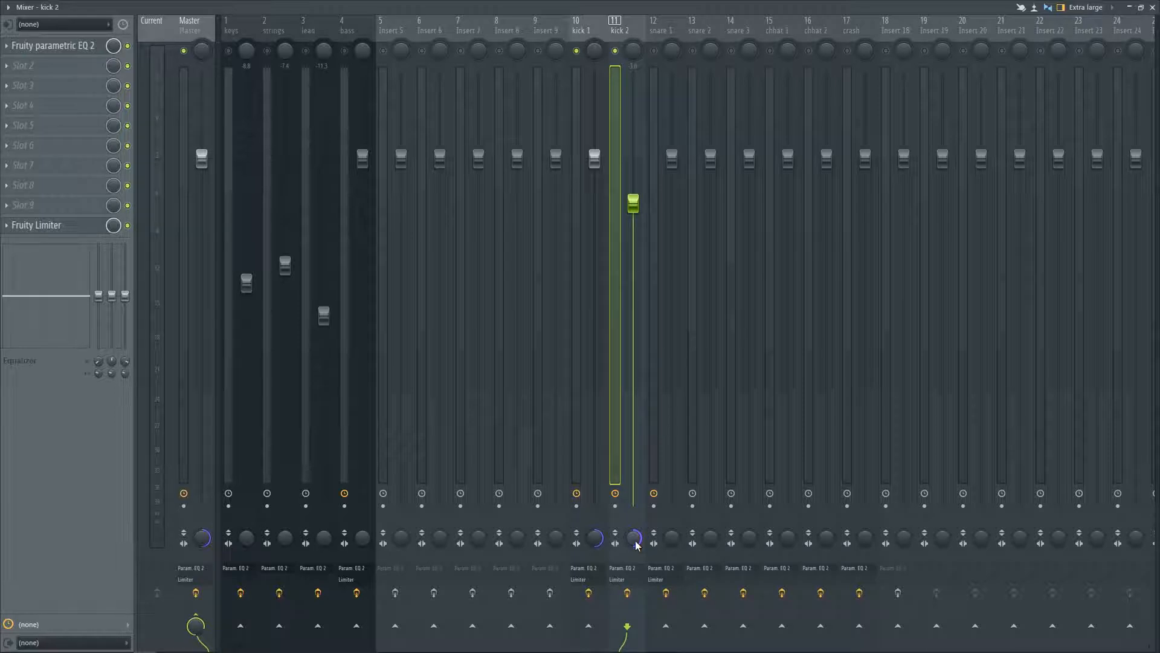
Enable snare 1 alongside the soloed kicks and check its limiter's release time
left_click(654, 51)
key("space")
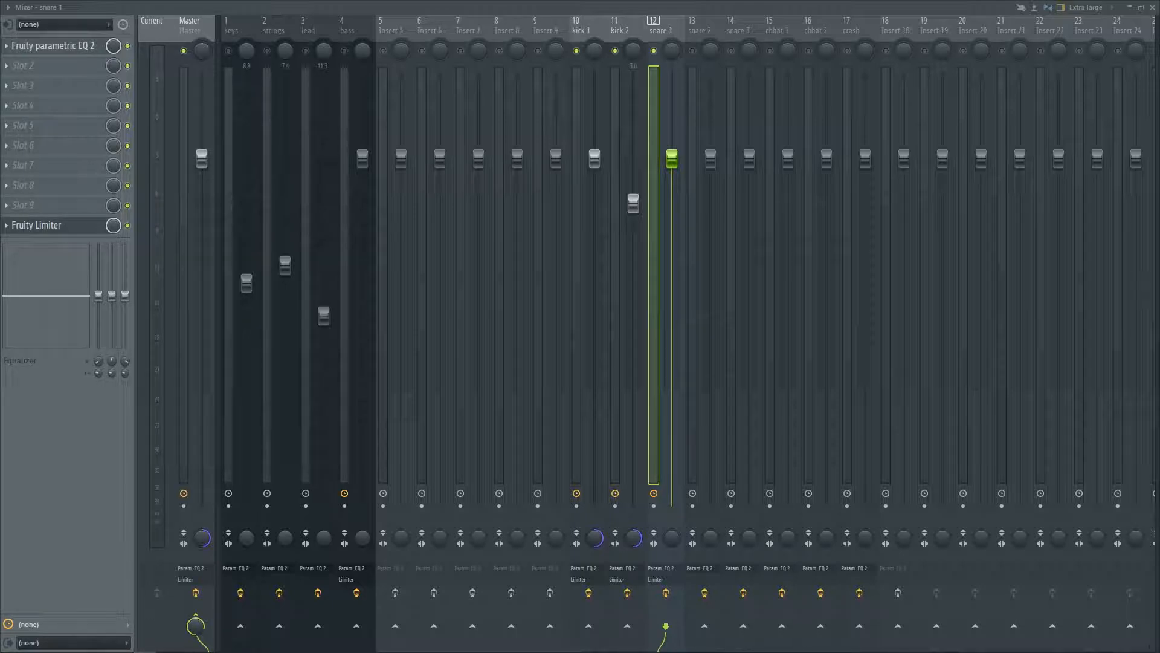
left_click(1140, 7)
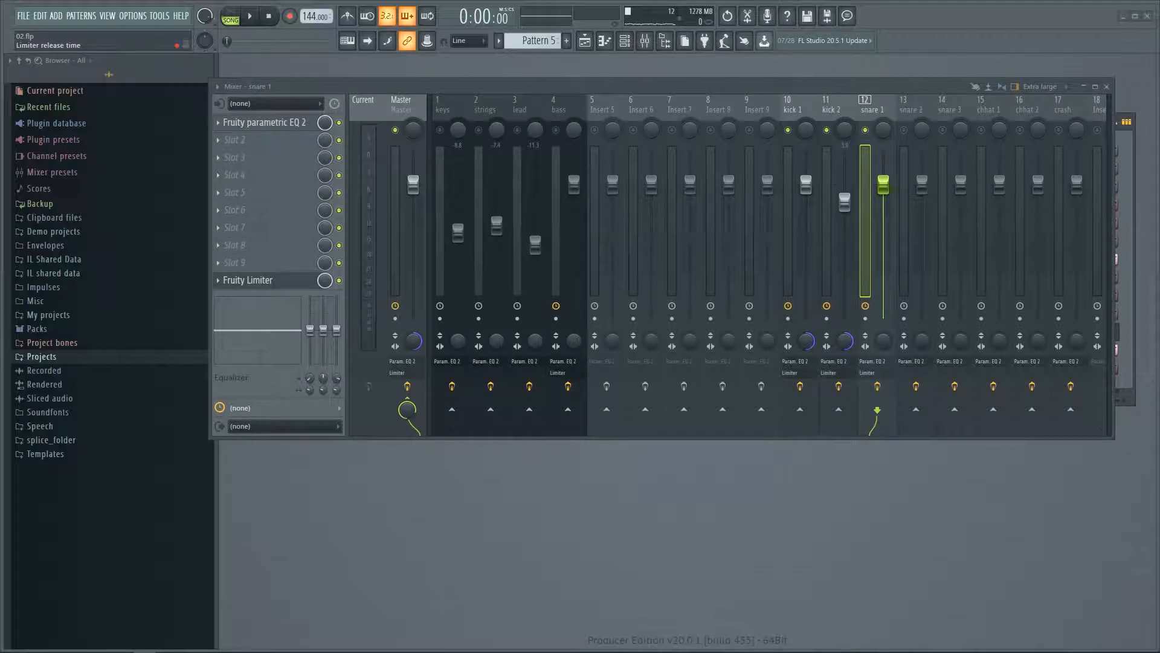
double_click(937, 85)
Play the two kicks and snare 1 together and examine the Fruity Limiter on snare 1
key("space")
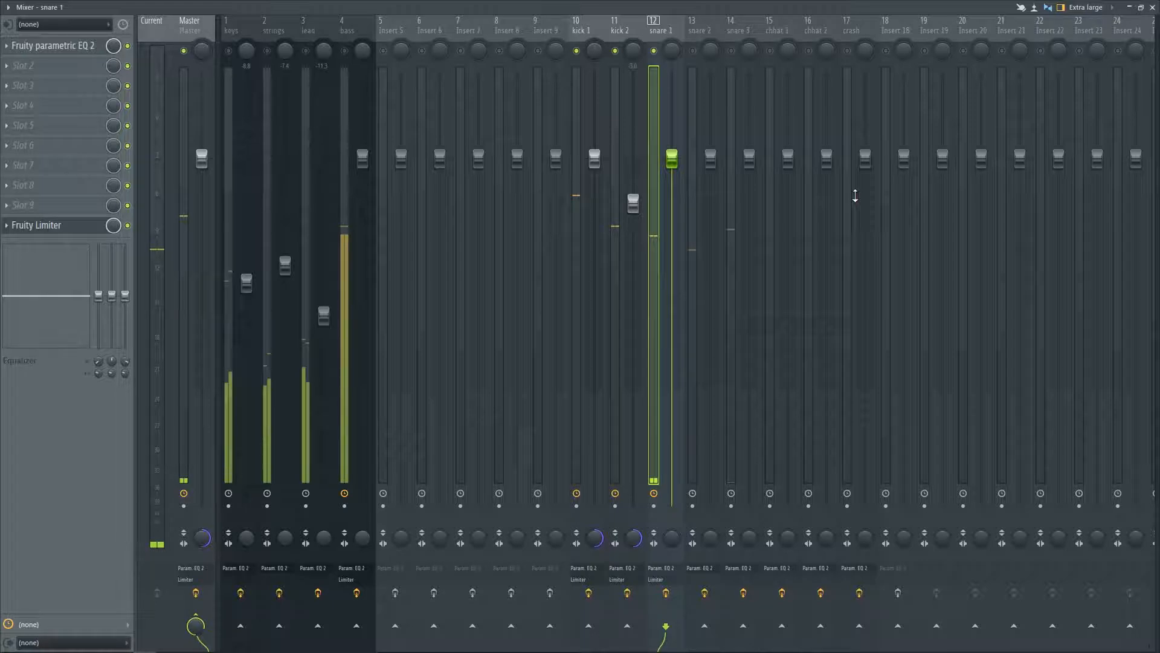
key("space")
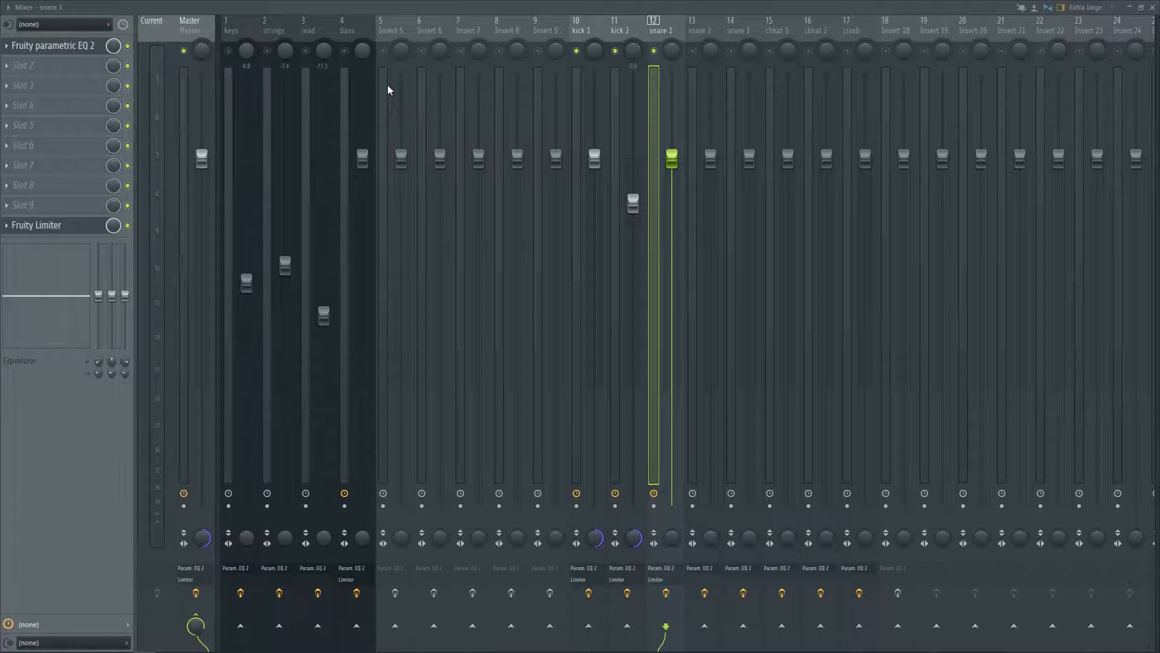
key("space")
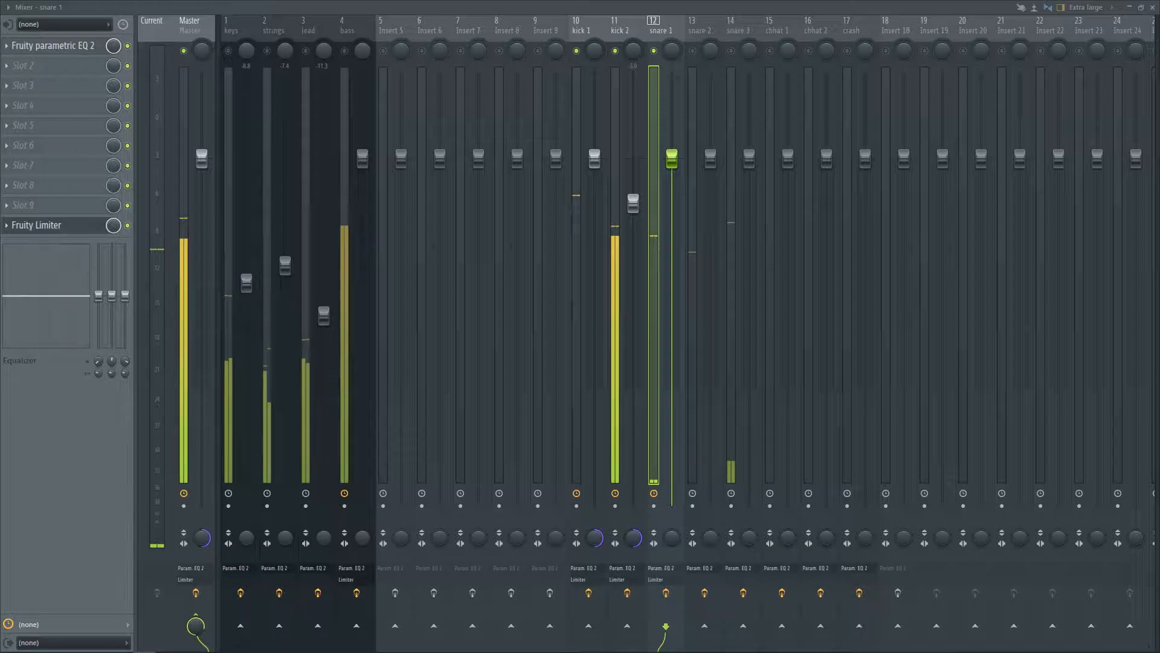
key("space")
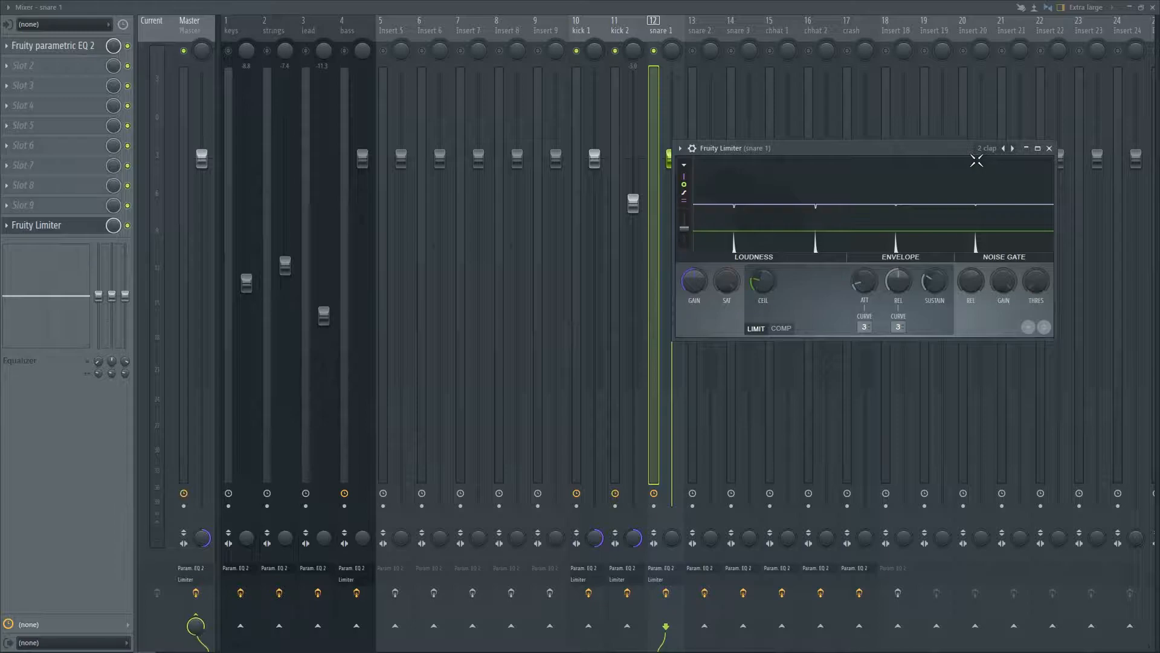
Compare the kick 1 and snare 1 mixer tracks and play the song to judge the snare 1 limiting
left_click(584, 31)
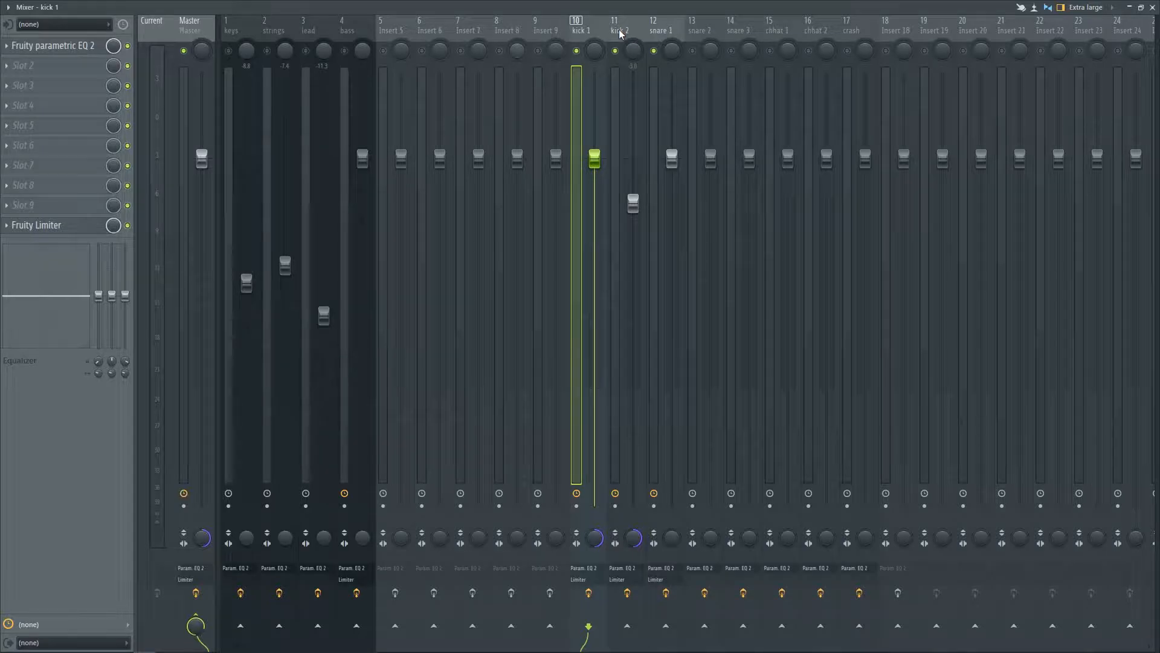
left_click(659, 31)
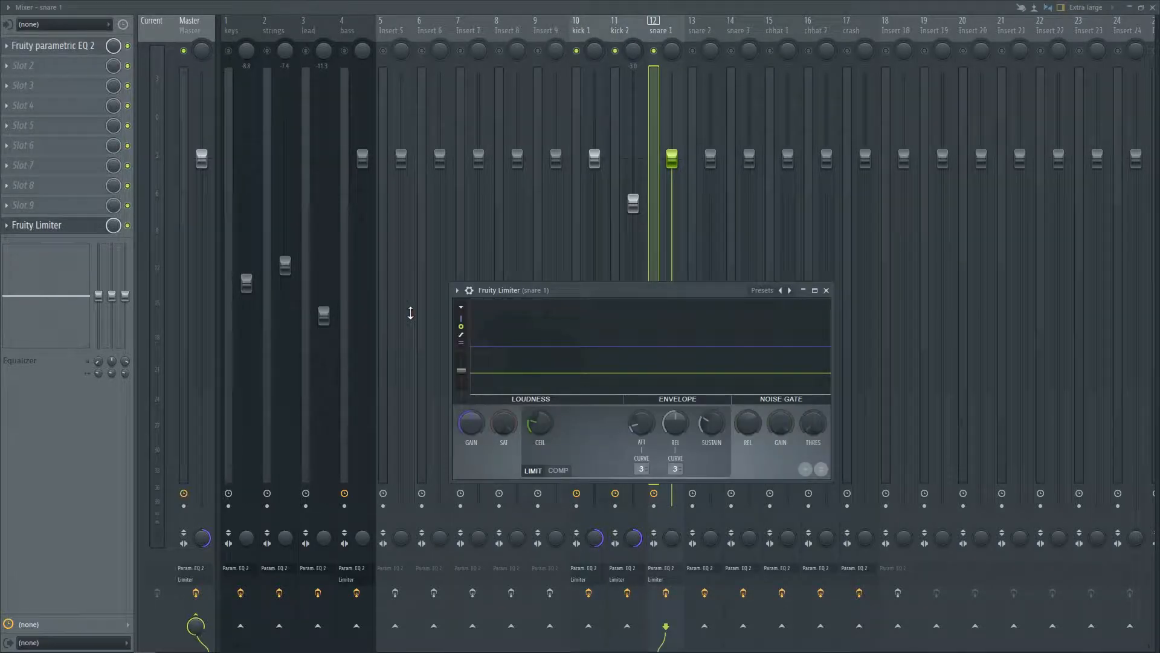
key("space")
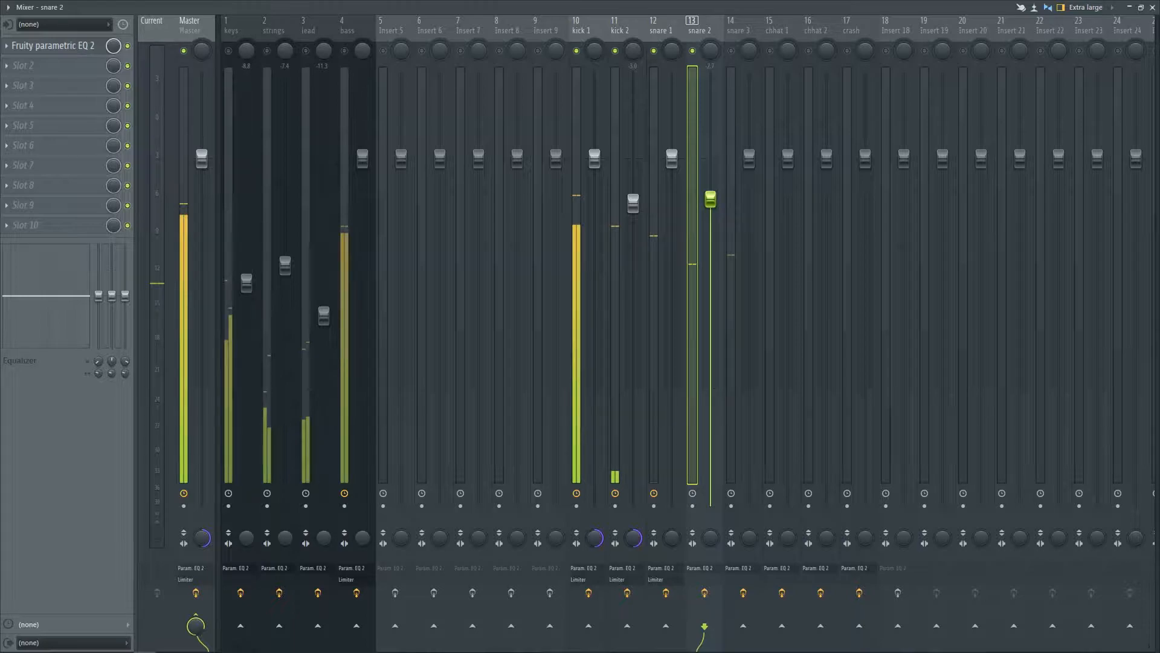
Lower the snare 2 mixer fader and pan snare 2 slightly to the left
left_click_drag(710, 199, 710, 203)
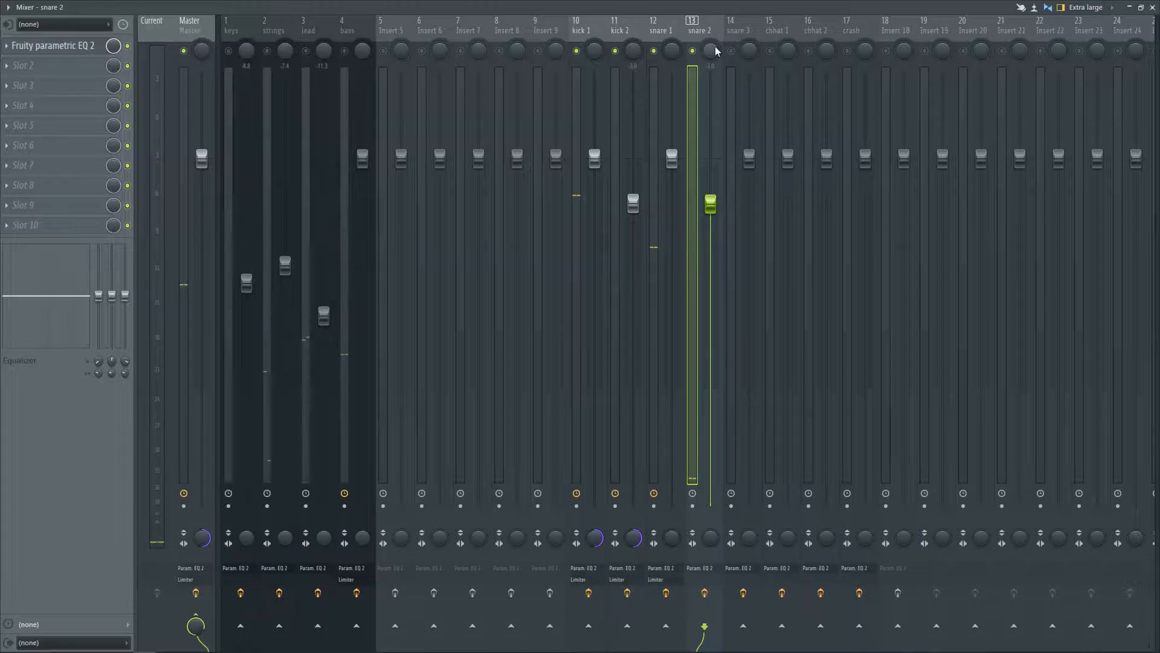
left_click_drag(716, 45, 713, 53)
left_click_drag(711, 204, 710, 237)
Enable snare 3 in the mix, lower its fader and pan it to the right
left_click(731, 51)
left_click_drag(749, 159, 750, 225)
left_click_drag(749, 52, 749, 42)
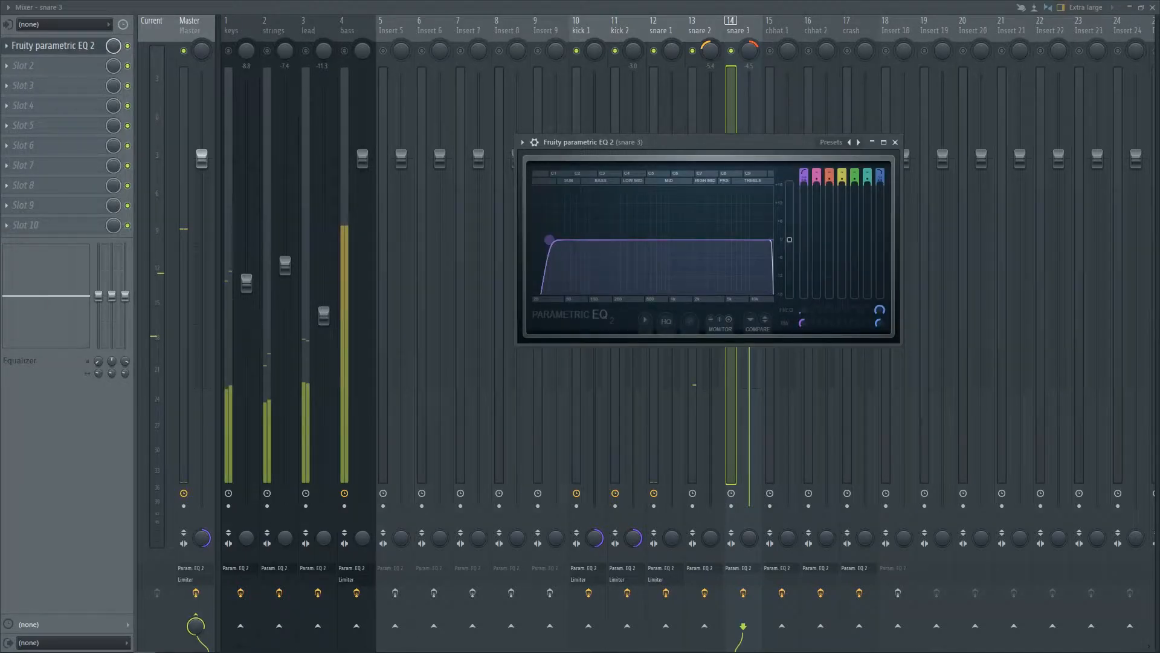
Raise the low-cut frequency in snare 3's Fruity parametric EQ 2 and play the song with the full drum pattern
left_click_drag(549, 240, 583, 240)
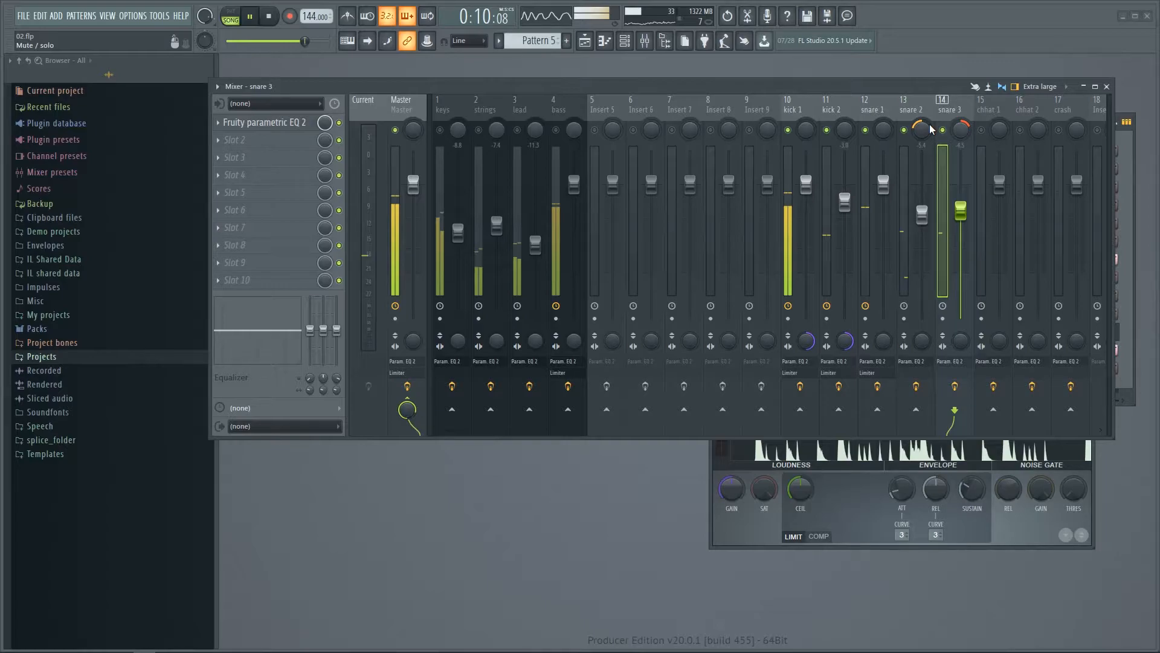
key("space")
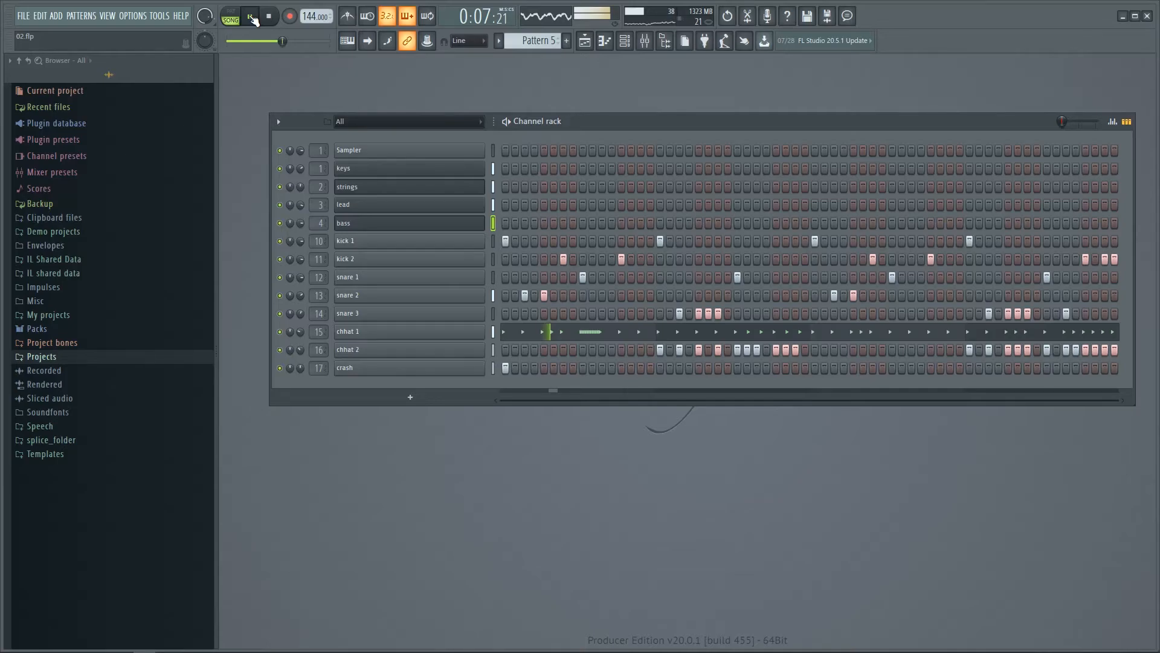
left_click(269, 17)
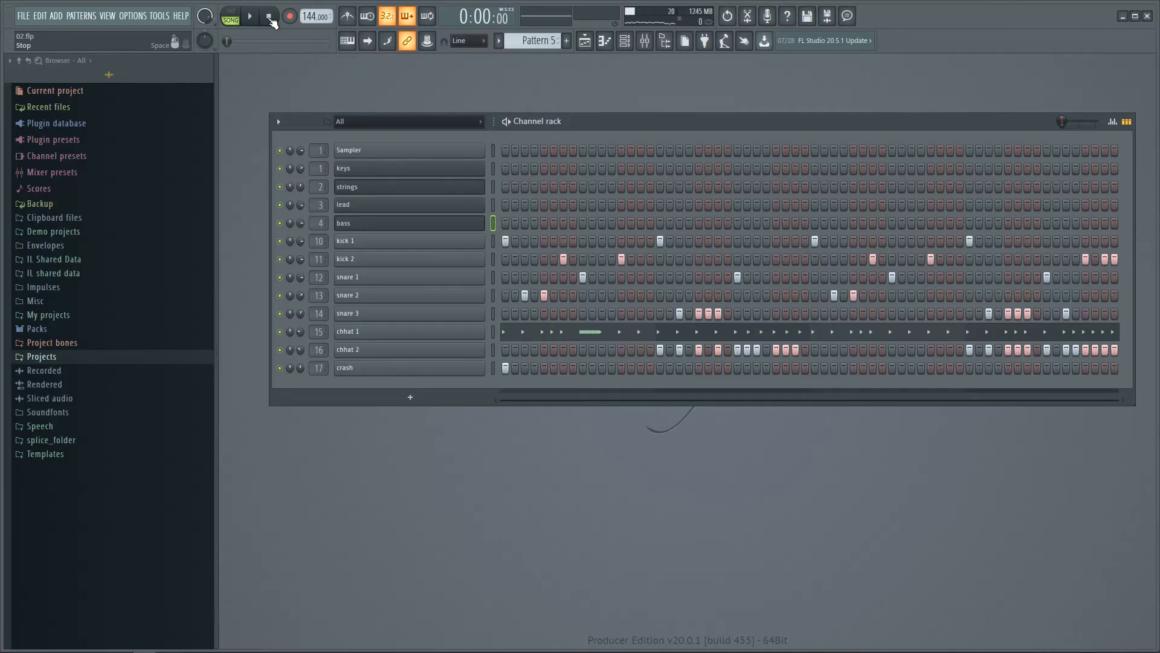